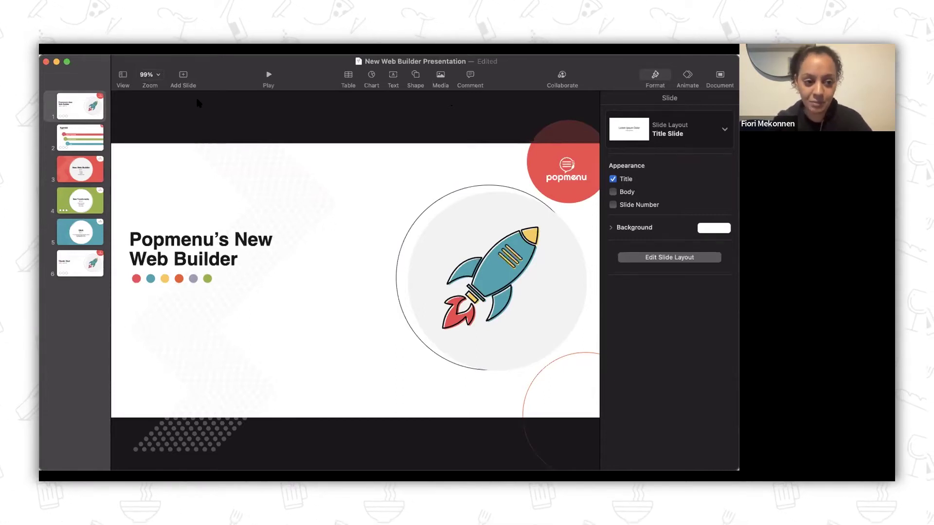
Go through the presentation's Agenda, New Web Builder, New Functionality and Q&A slides.
click(76, 132)
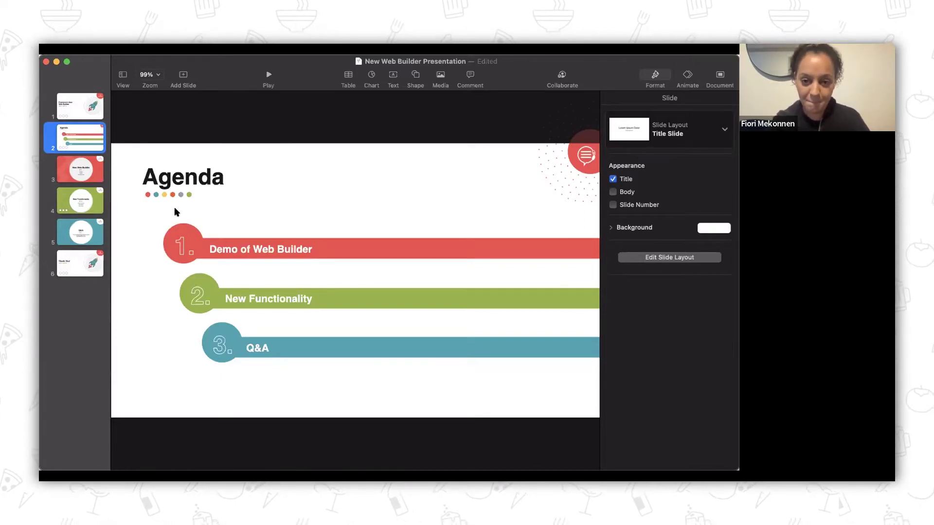
click(73, 169)
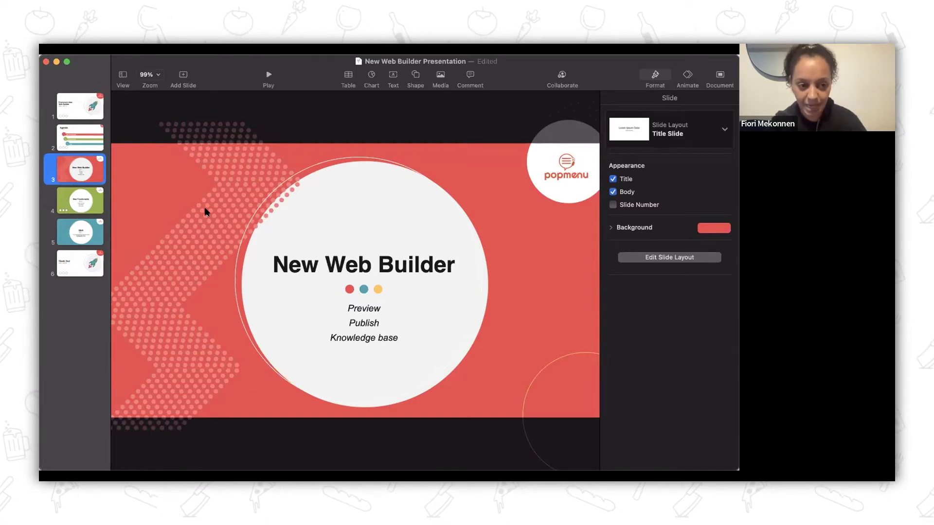
click(75, 201)
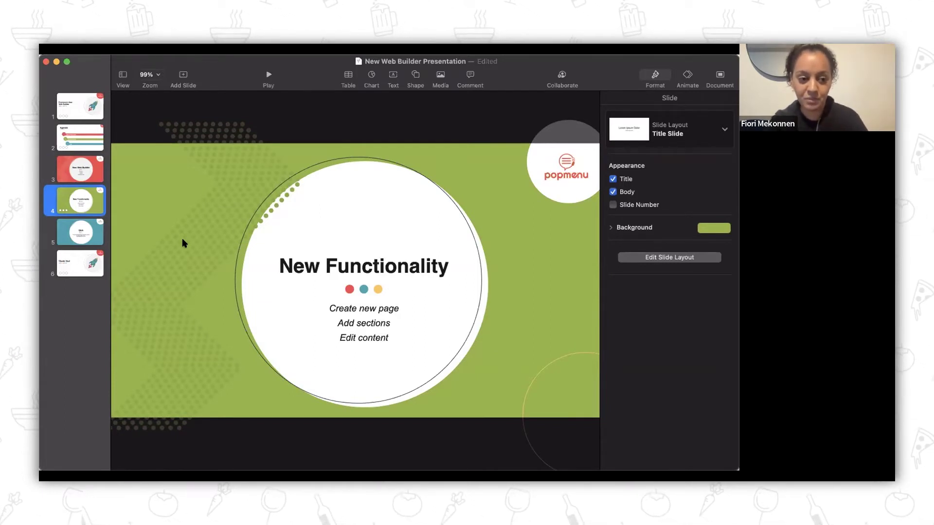
click(82, 232)
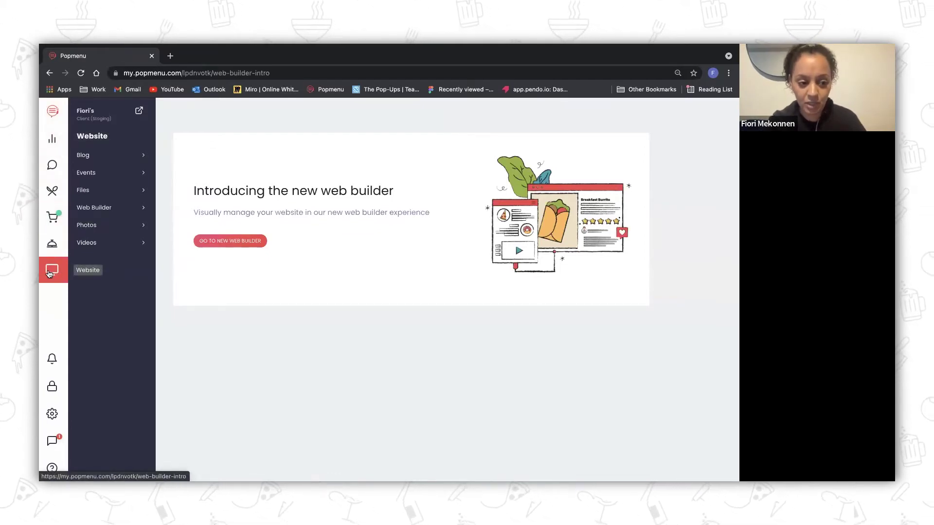
Switch from Popmenu's new web builder back to the old page editor and open the Home page there.
click(100, 207)
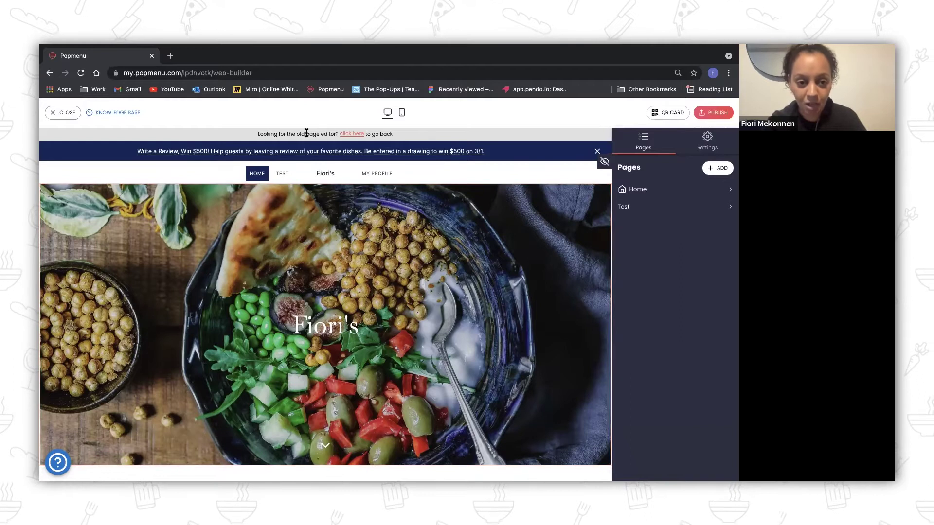
click(352, 134)
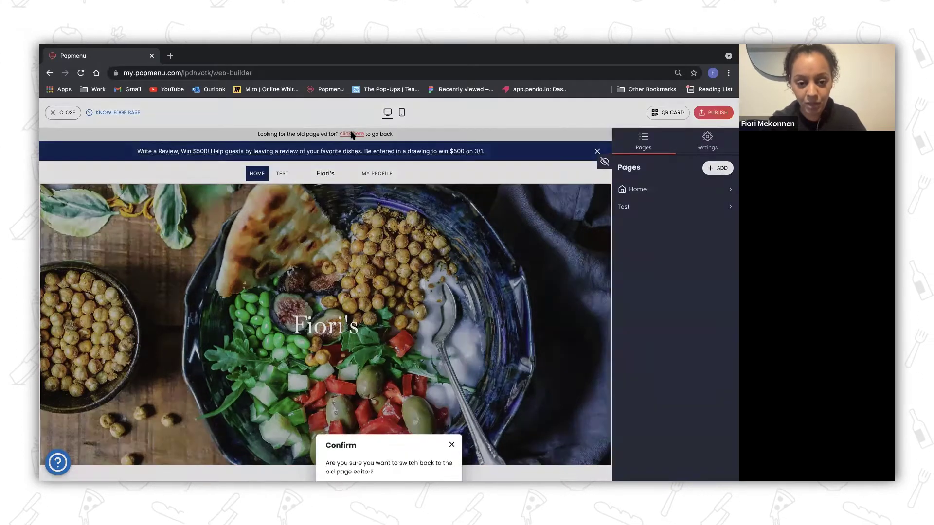
click(440, 311)
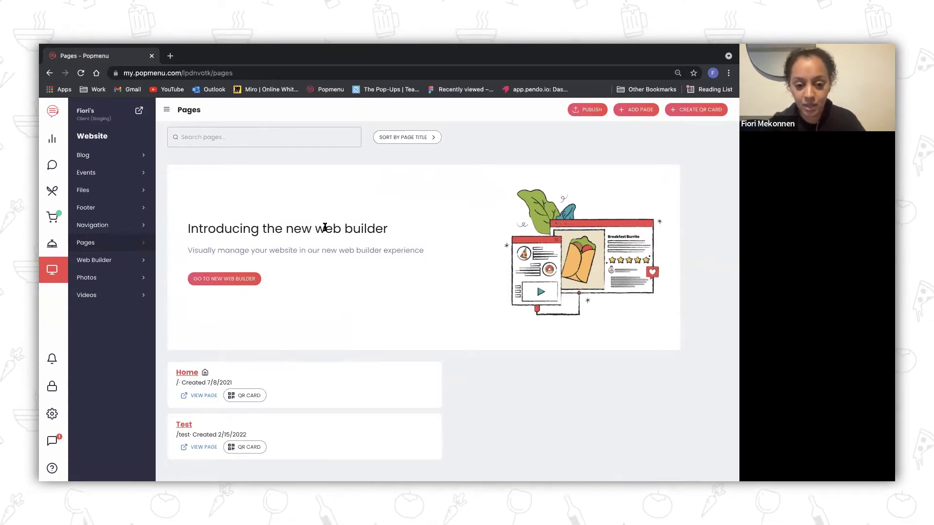
click(187, 372)
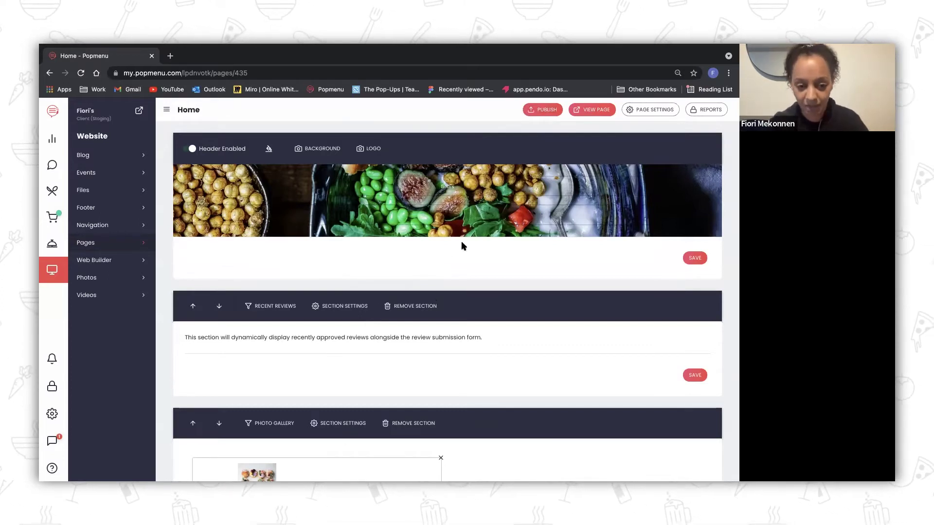
Reopen the web builder and examine the Home page's header image, review form, photo gallery and location sections.
click(111, 263)
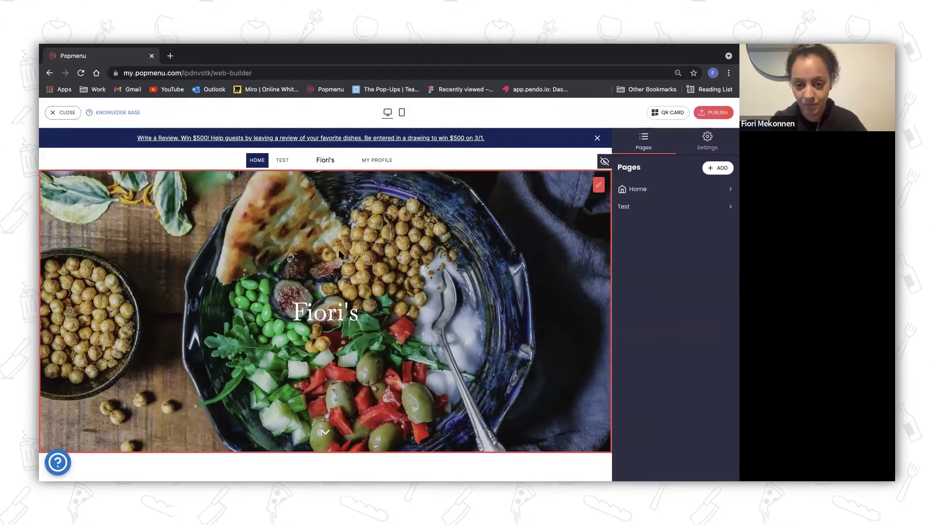
scroll(468, 238, down, 1)
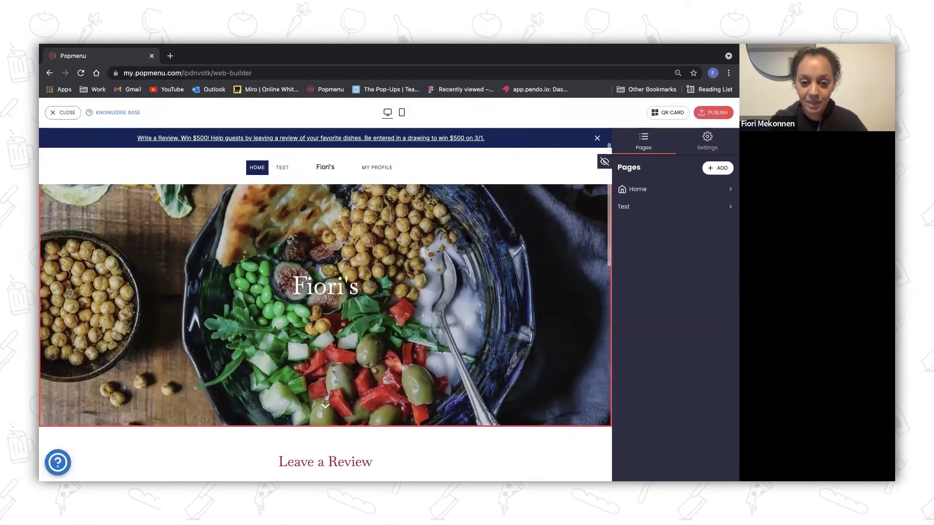
scroll(468, 237, up, 1)
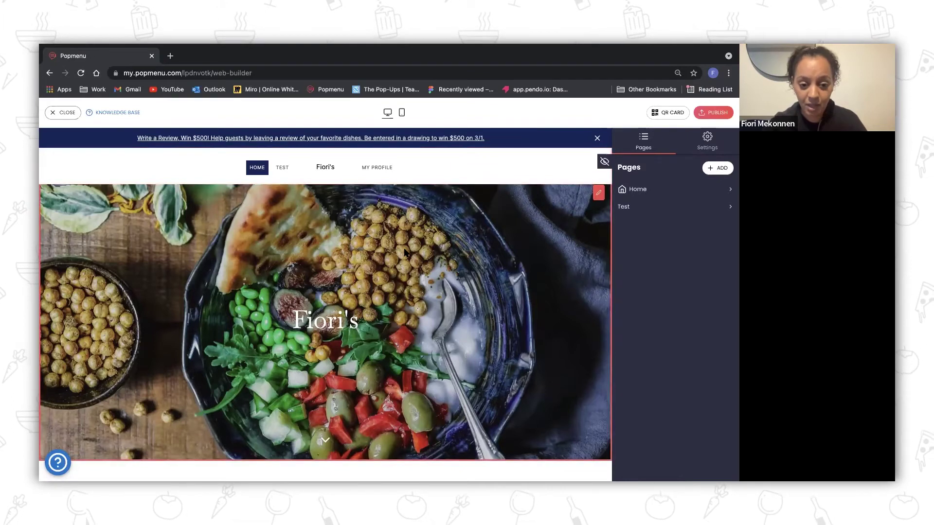
scroll(374, 297, down, 2)
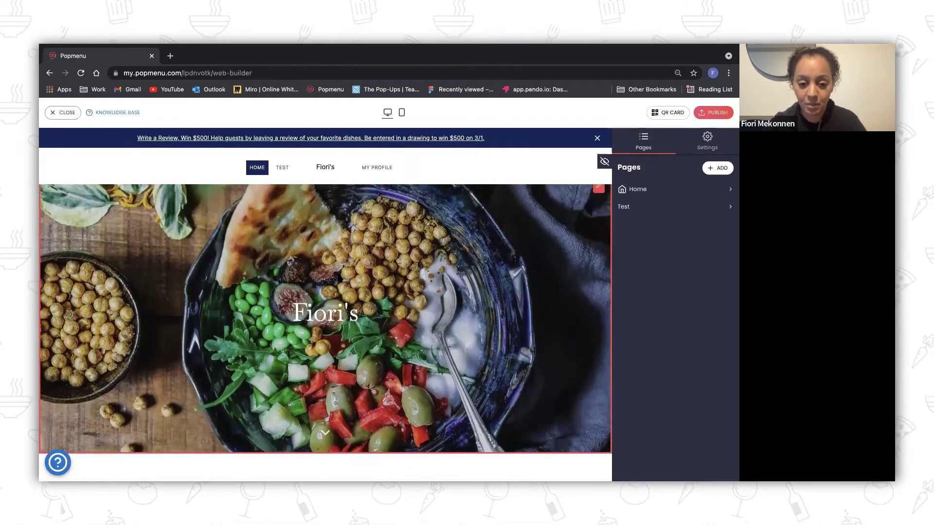
scroll(336, 276, up, 1)
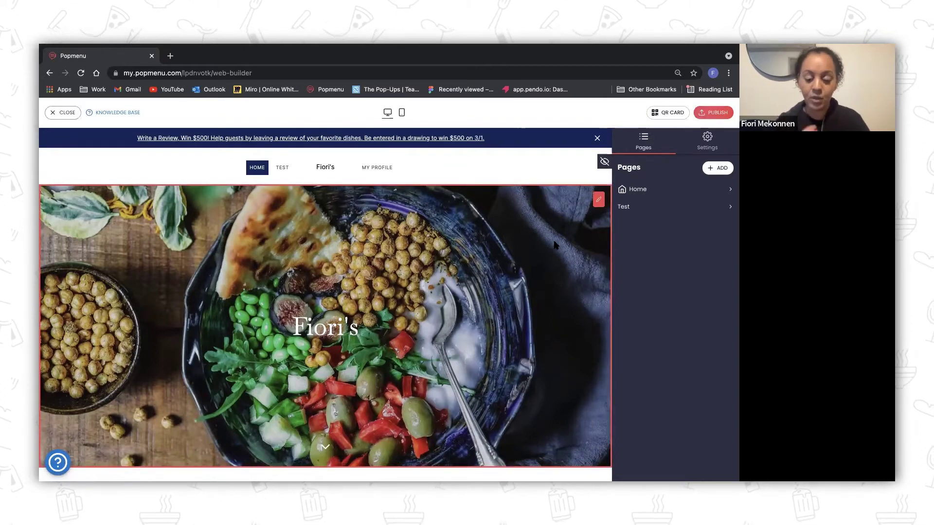
scroll(492, 279, down, 2)
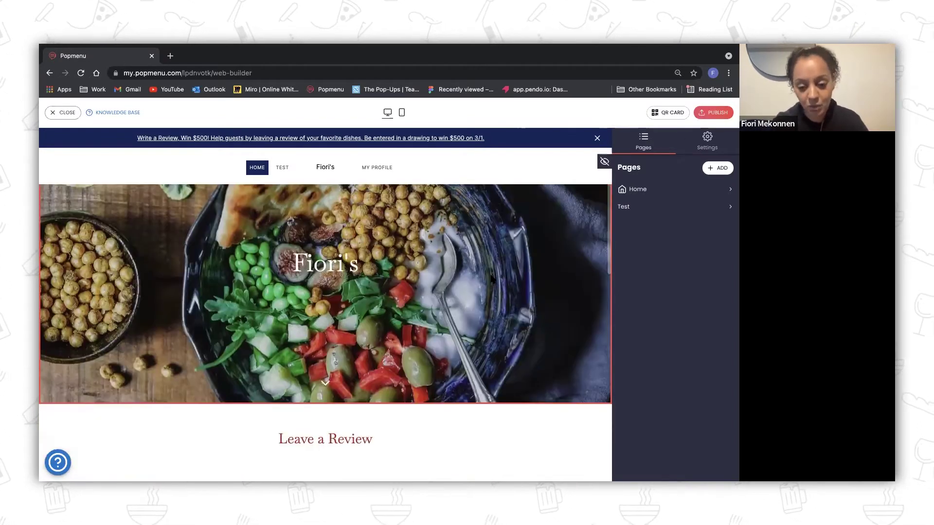
scroll(489, 270, up, 1)
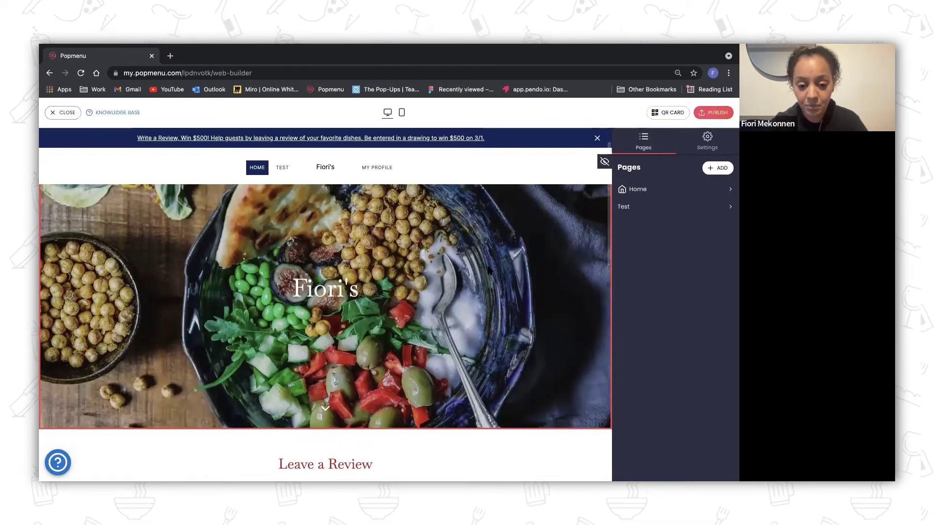
scroll(453, 287, up, 1)
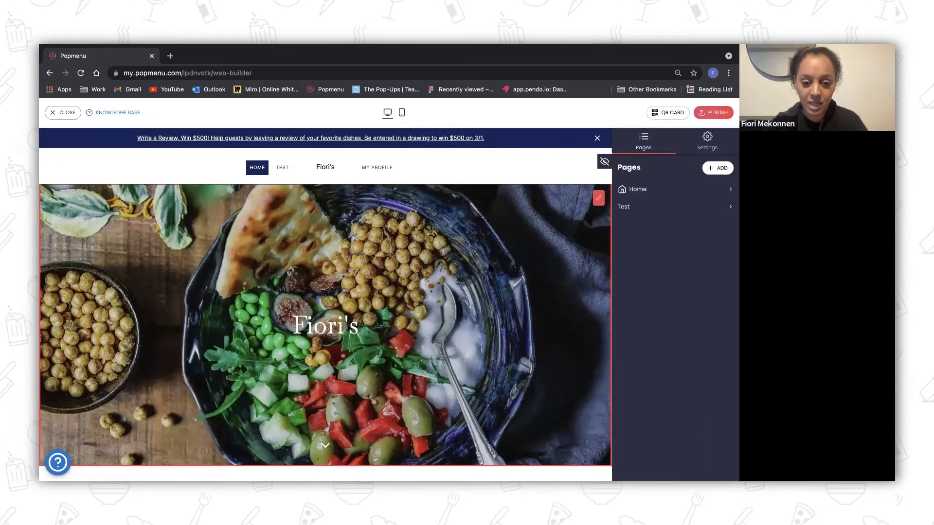
scroll(399, 291, down, 10)
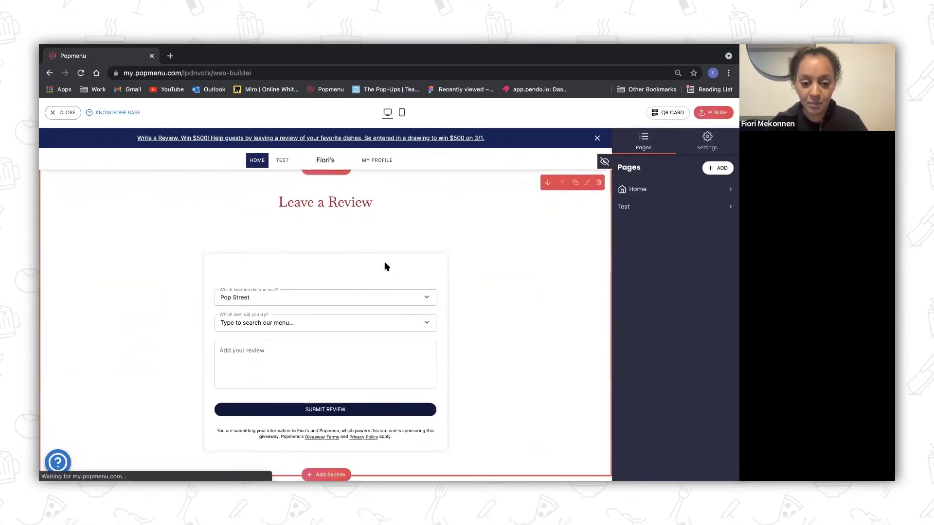
scroll(389, 273, down, 3)
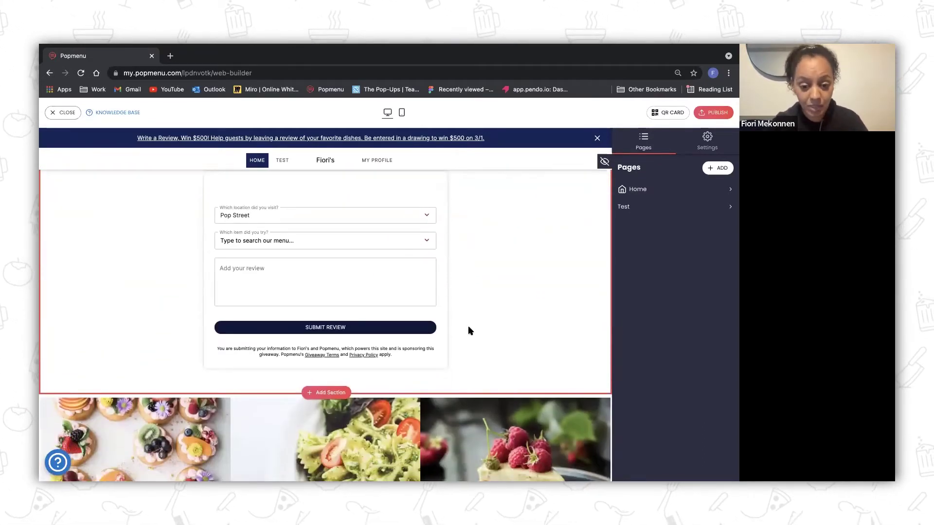
scroll(469, 325, down, 7)
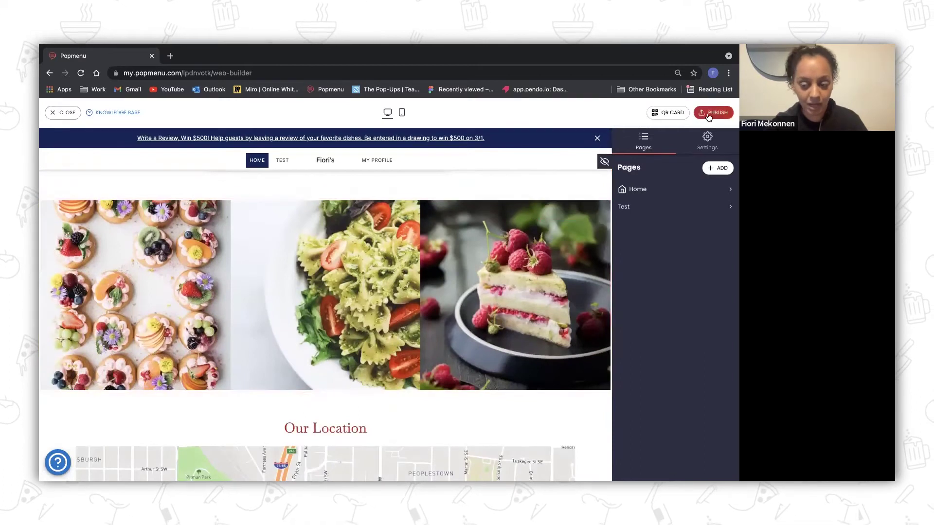
scroll(511, 223, up, 8)
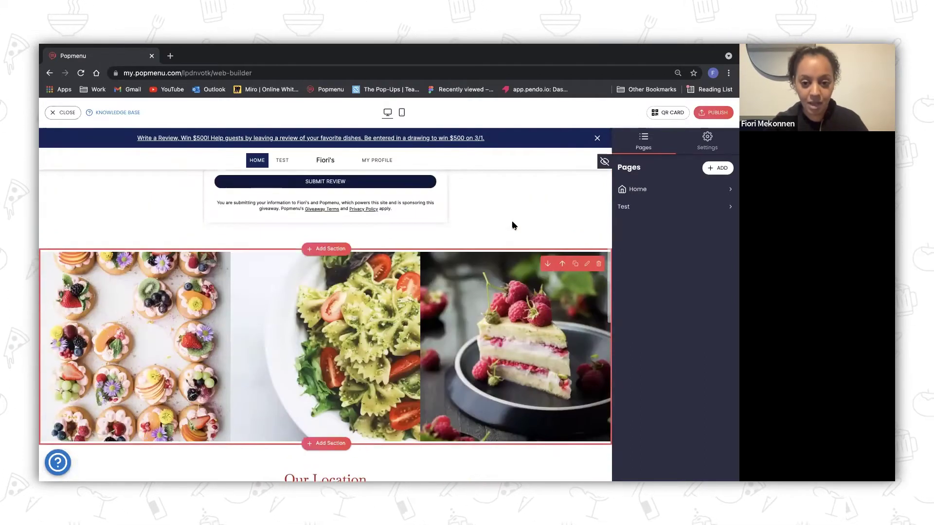
scroll(512, 225, up, 4)
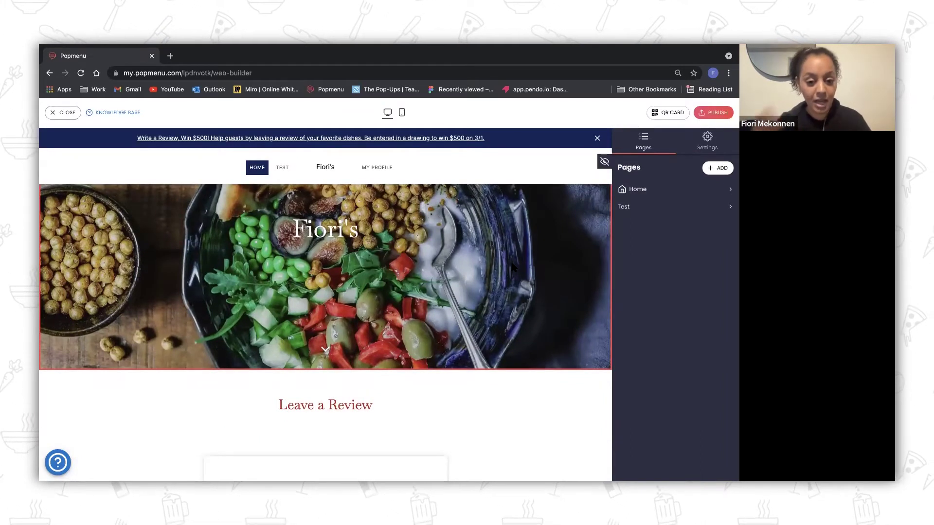
scroll(506, 290, up, 3)
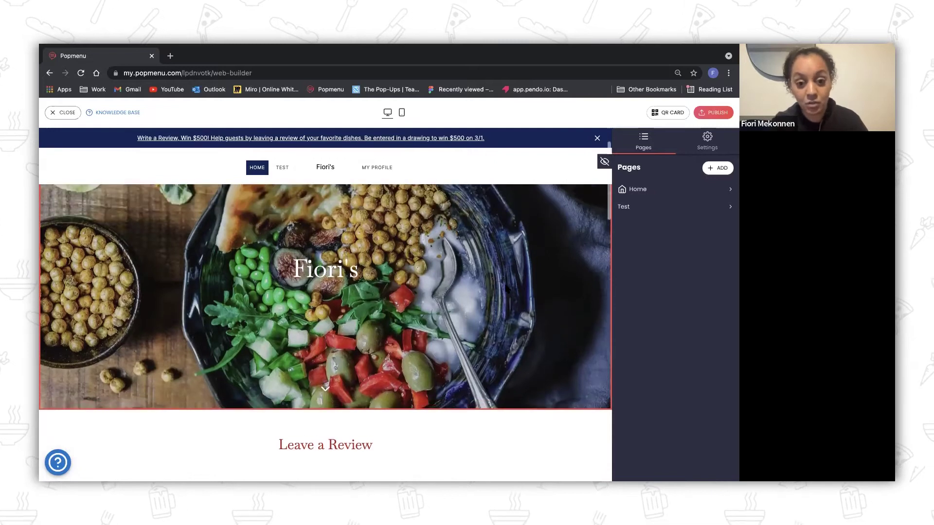
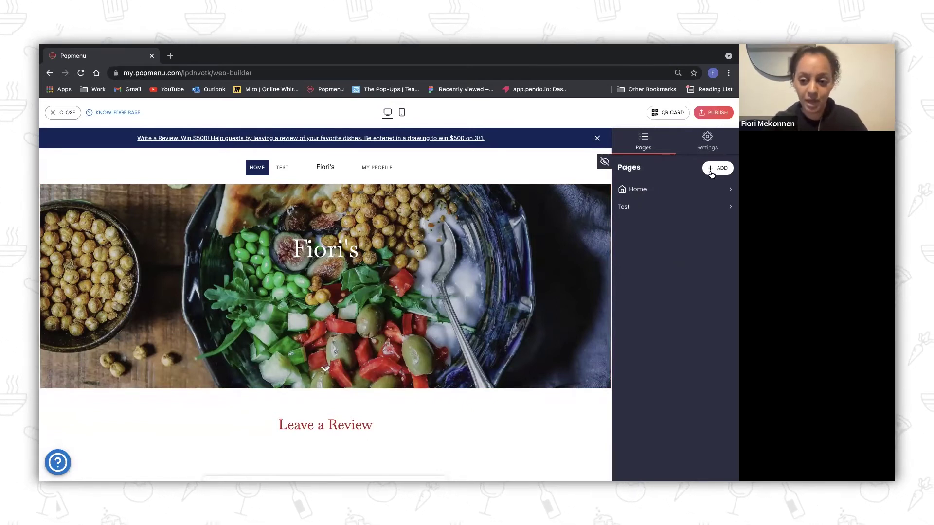
Inspect the Home page's section list and the Review section's content settings, and return to the list of pages.
click(647, 189)
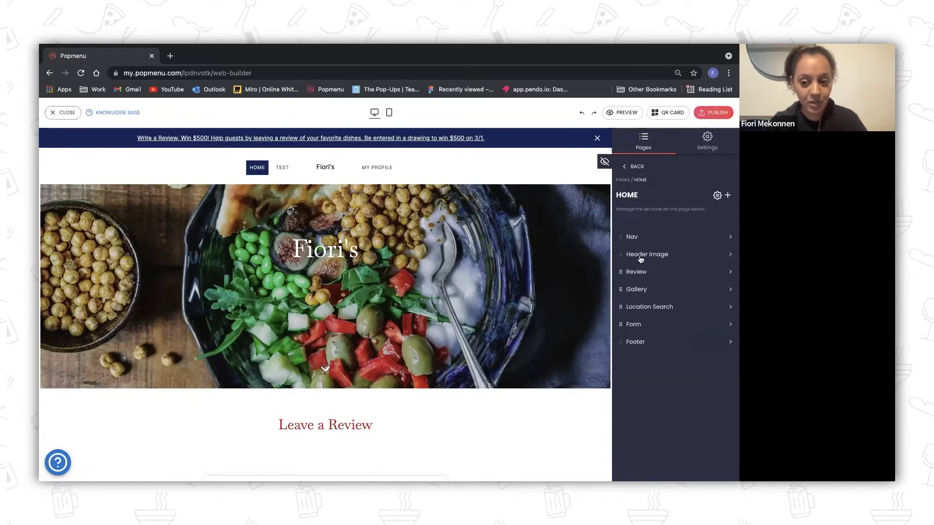
click(637, 272)
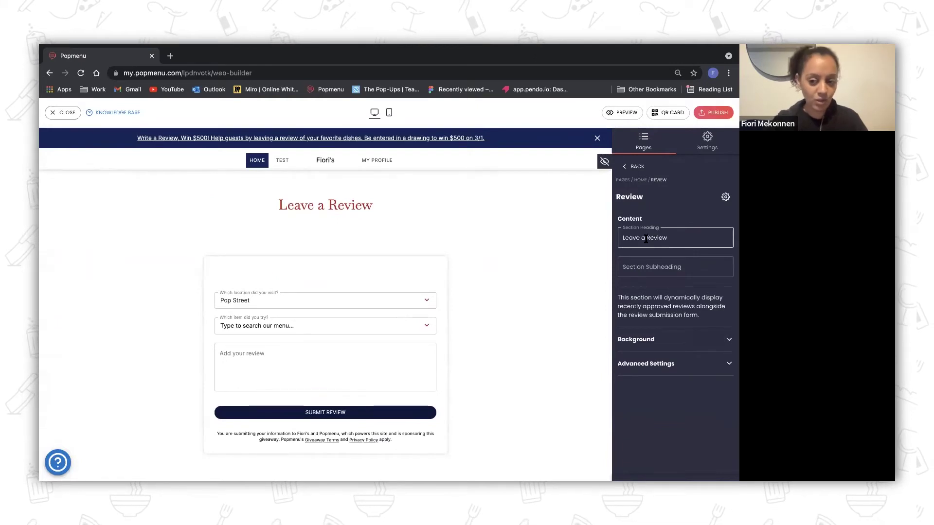
click(623, 180)
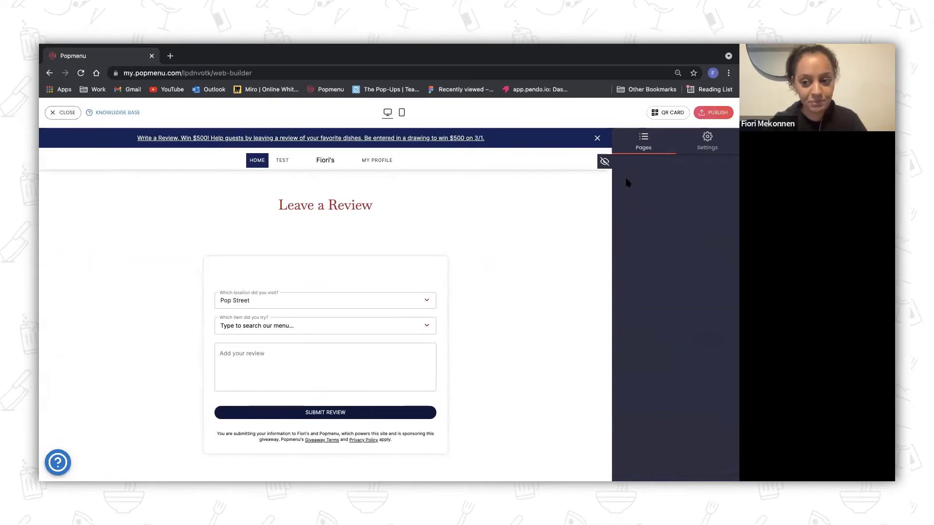
View the web builder's site-wide settings and look into the Social Media settings.
click(708, 146)
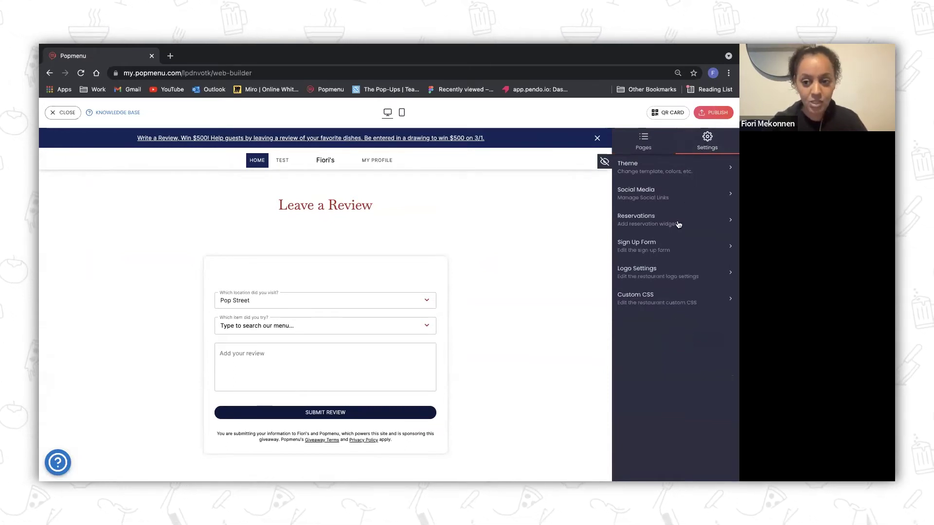
click(672, 195)
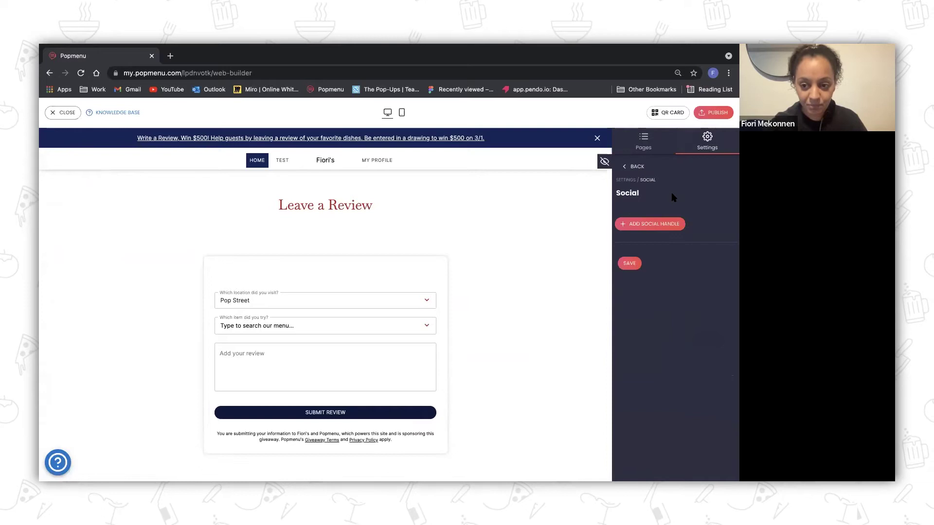
click(626, 168)
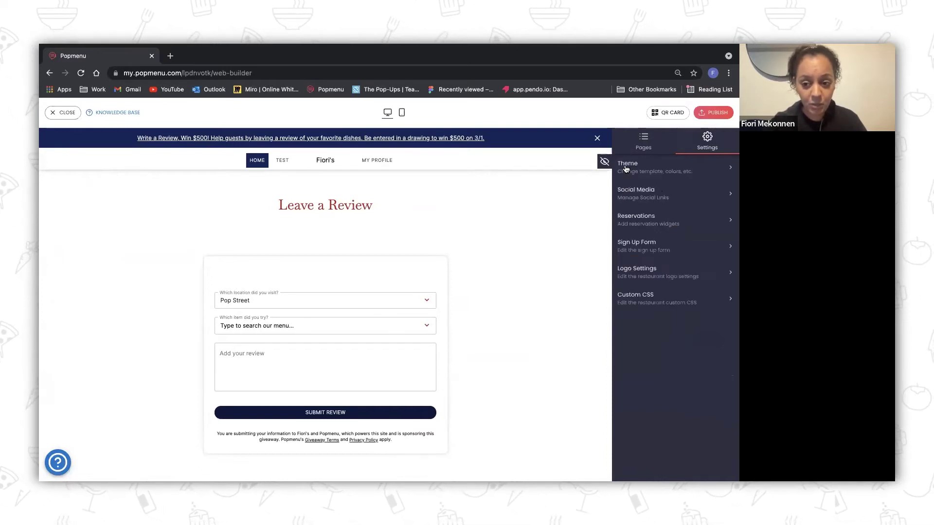
Follow the Reservations setting out to the Pop Street location's reservation options, inspect them, and return to the web builder.
click(657, 220)
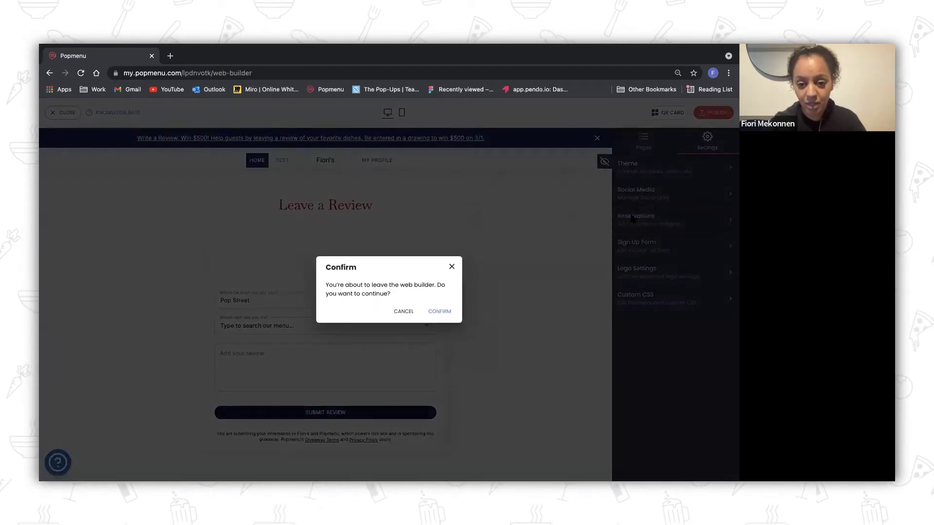
click(444, 311)
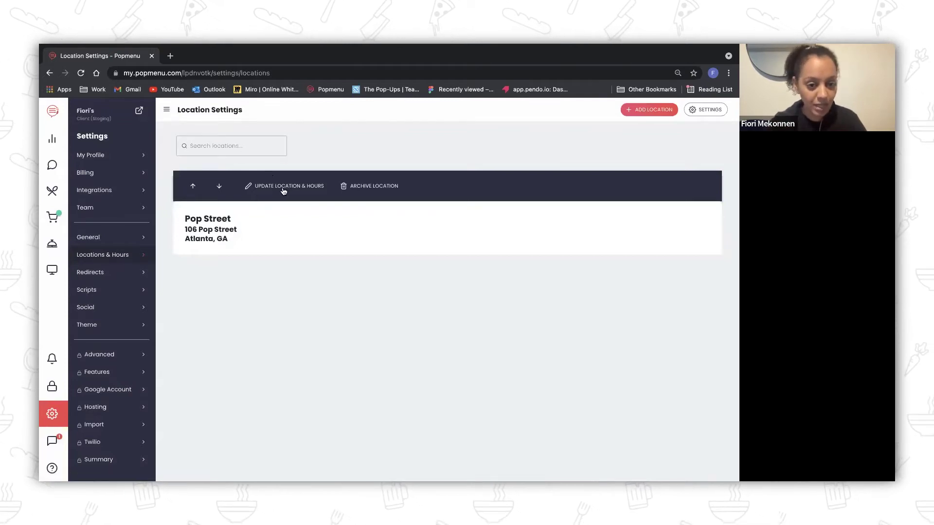
click(288, 187)
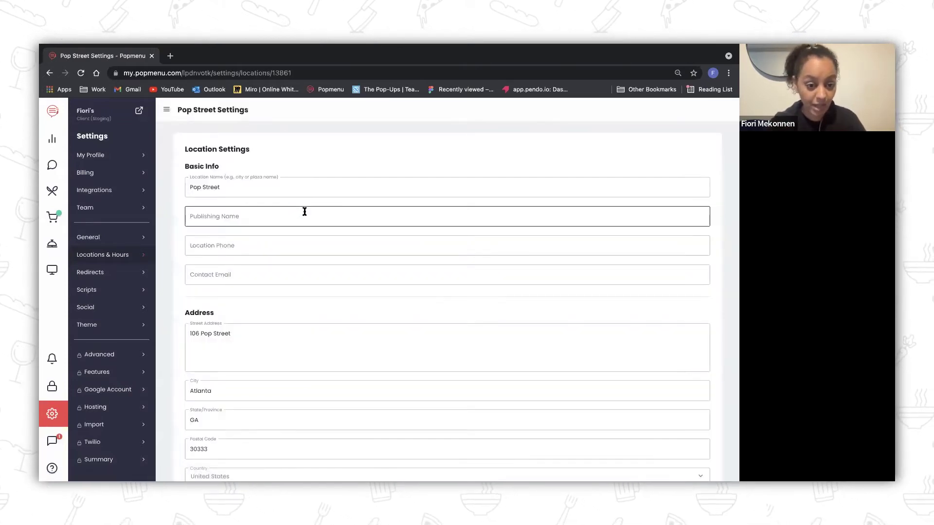
scroll(305, 211, down, 20)
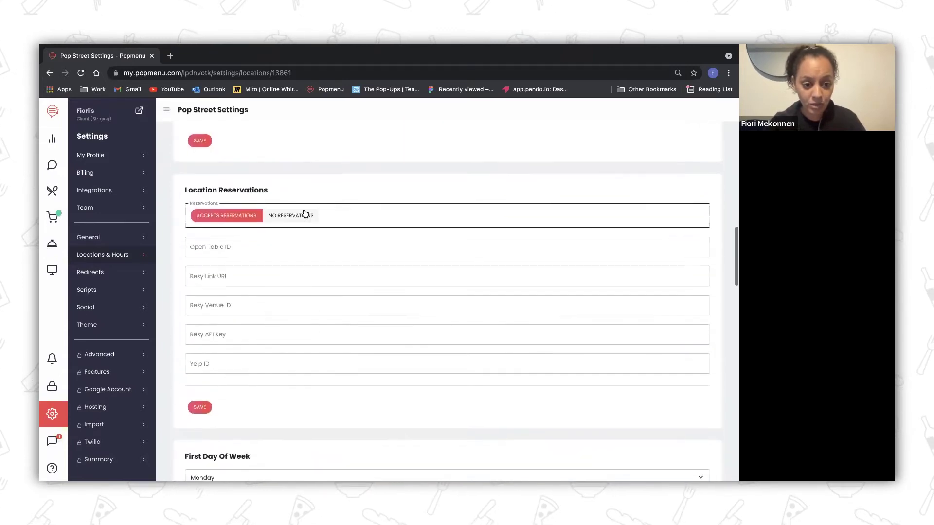
scroll(305, 211, up, 3)
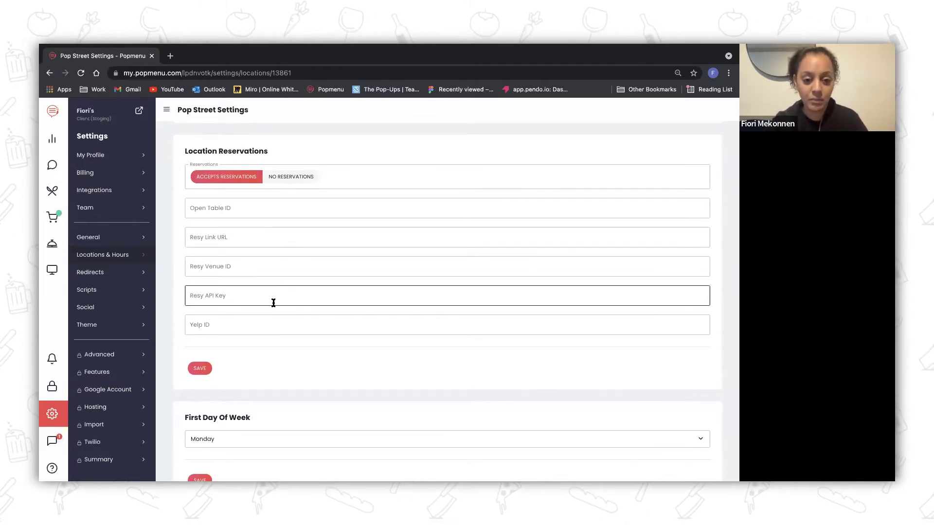
click(52, 270)
click(109, 264)
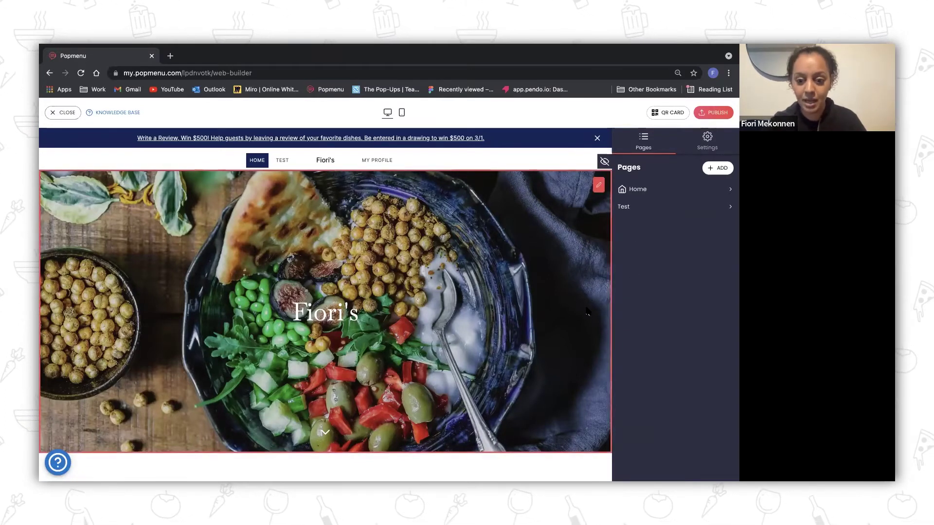
Inspect the site-wide Sign Up Form and Logo Settings, and return to the list of pages.
scroll(586, 311, down, 1)
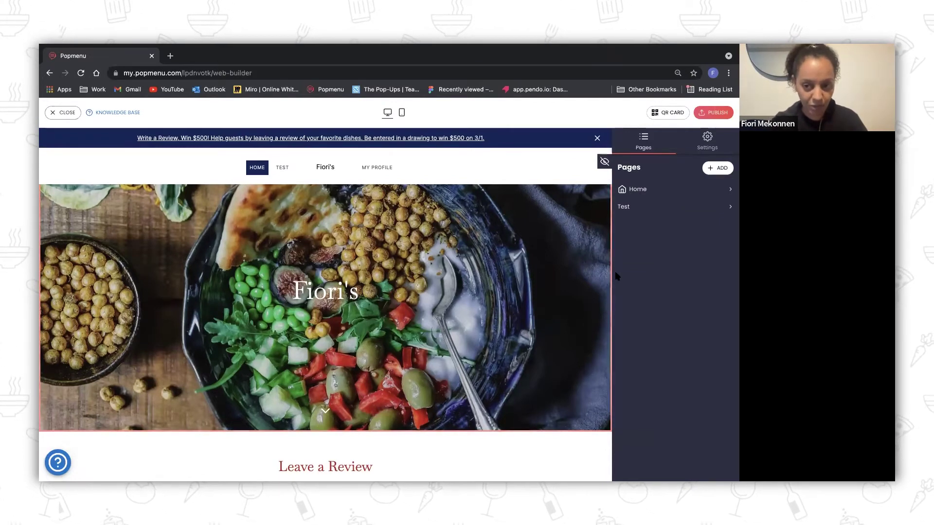
click(707, 141)
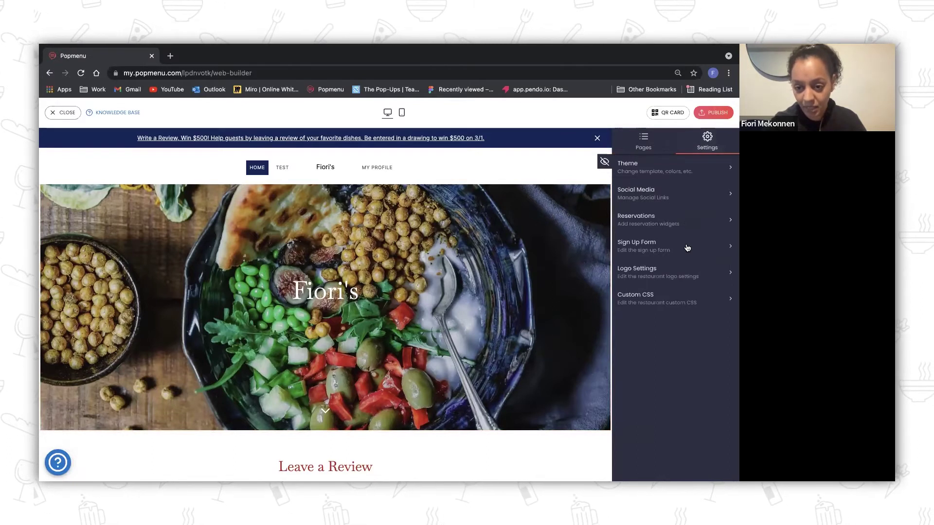
click(671, 253)
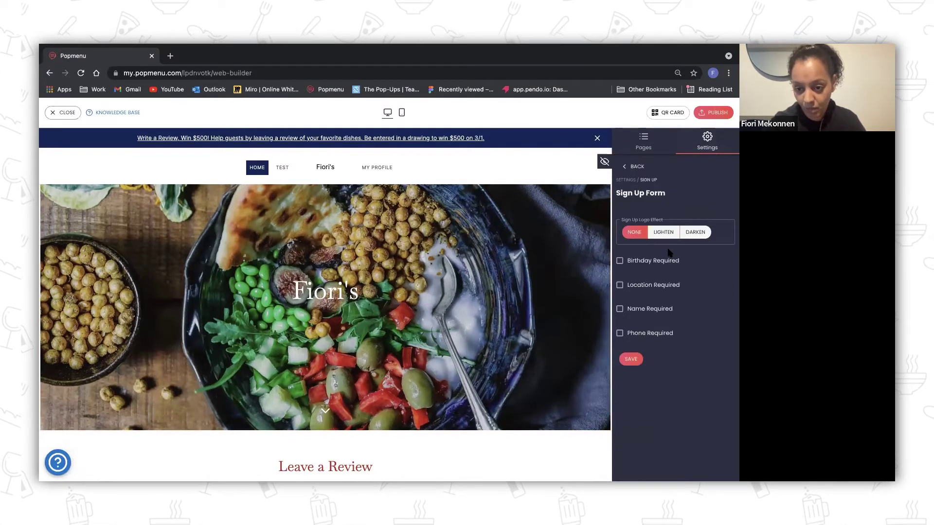
click(632, 168)
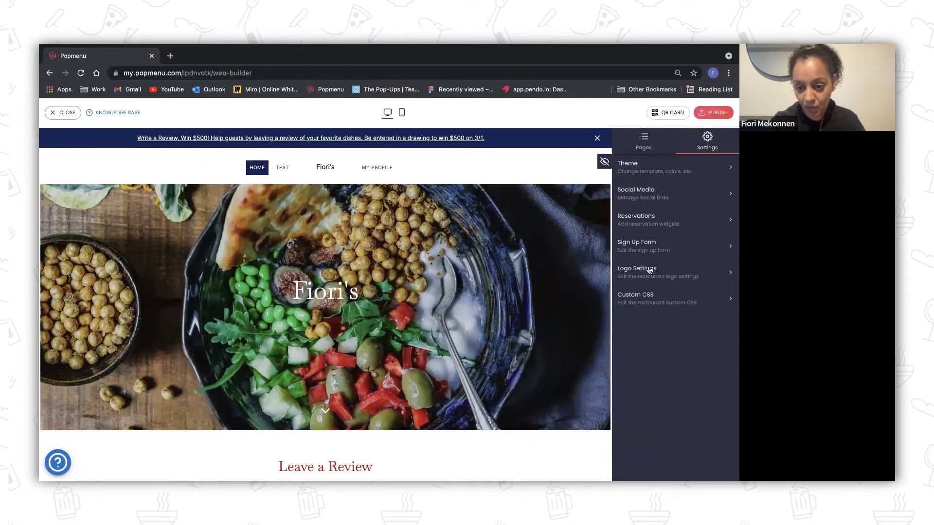
click(660, 276)
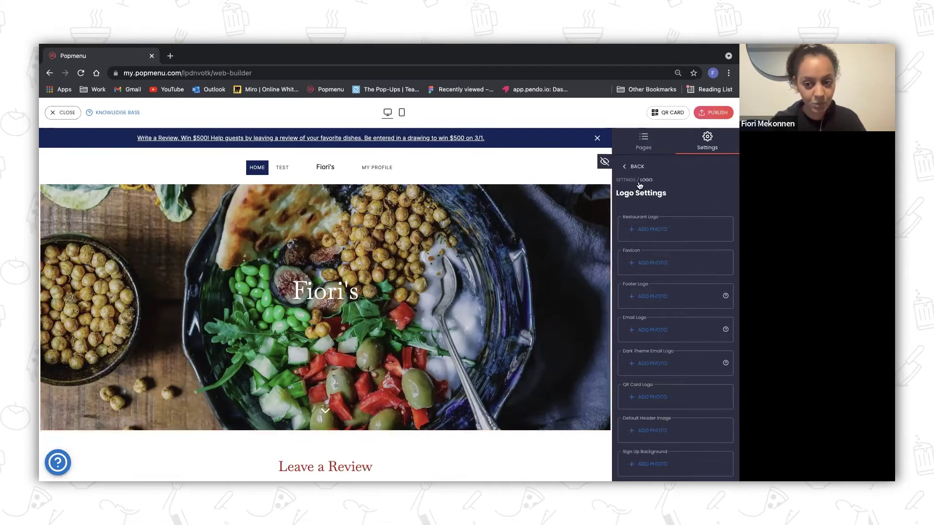
click(641, 153)
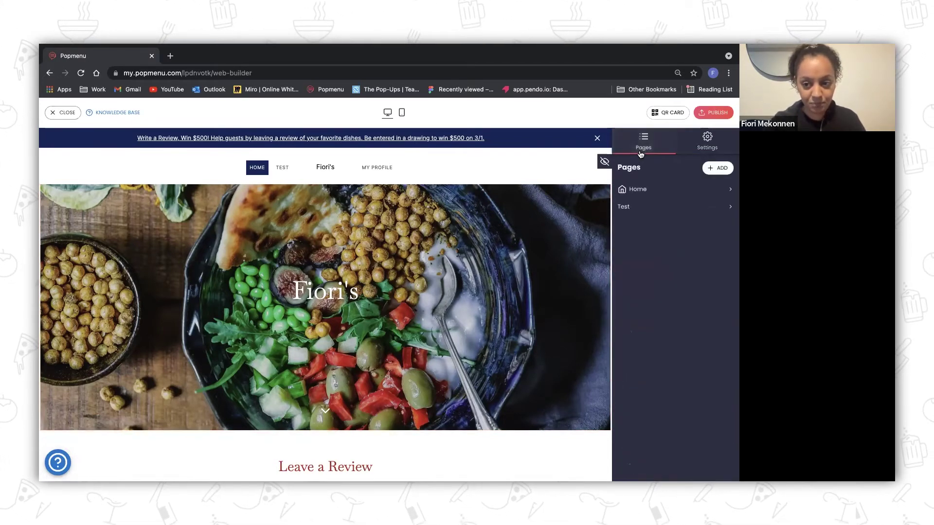
Preview the Home page in the mobile layout through to its photo gallery, and switch back to the desktop layout.
scroll(487, 248, down, 1)
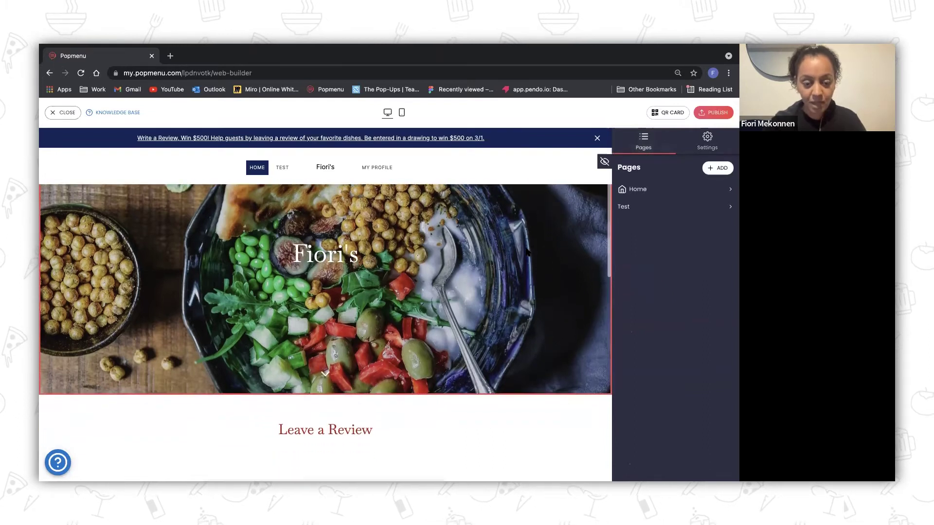
scroll(444, 258, up, 1)
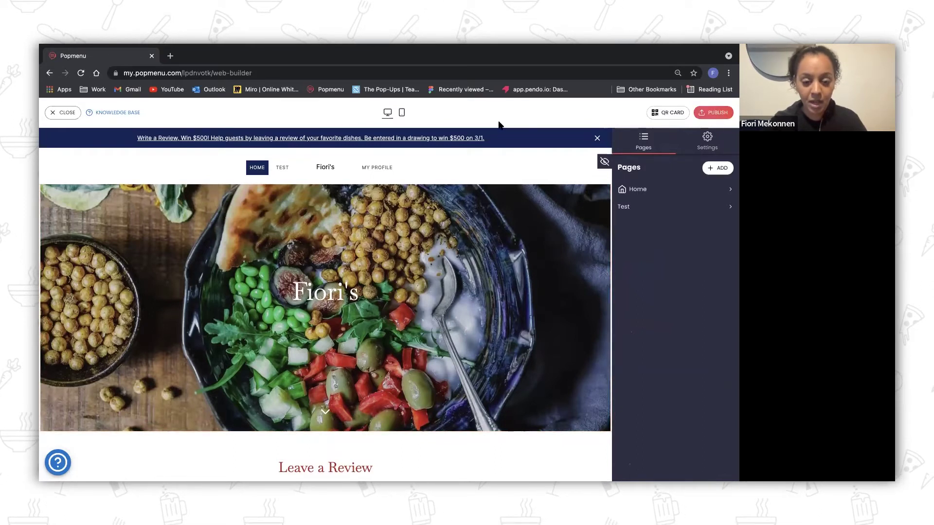
click(402, 113)
scroll(343, 233, down, 2)
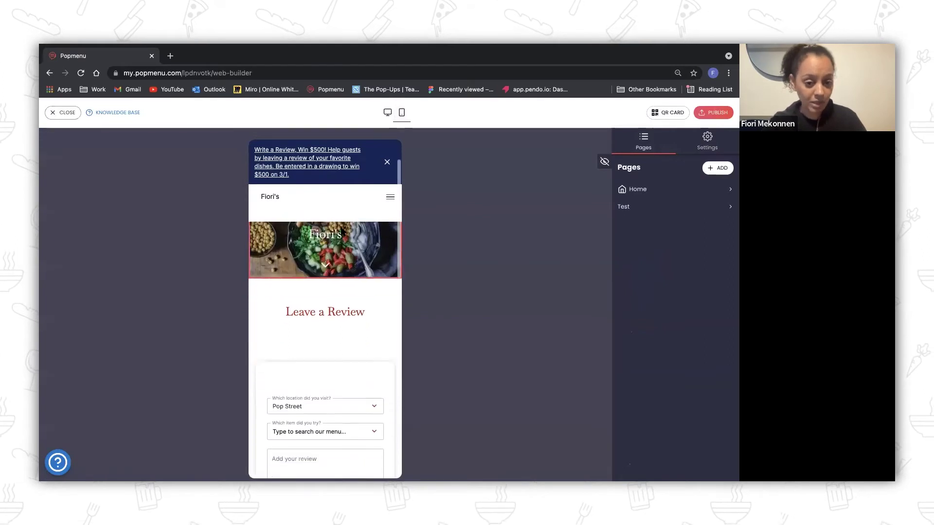
scroll(343, 233, down, 10)
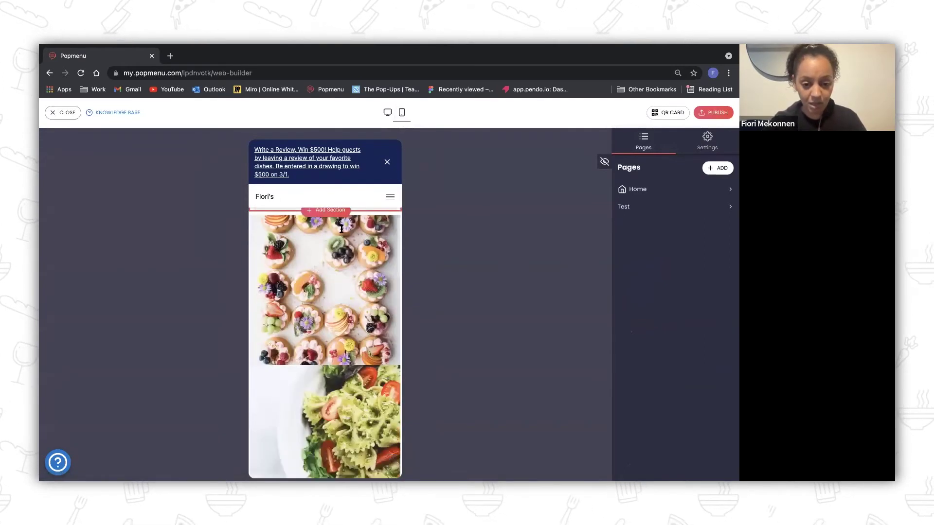
scroll(343, 232, down, 2)
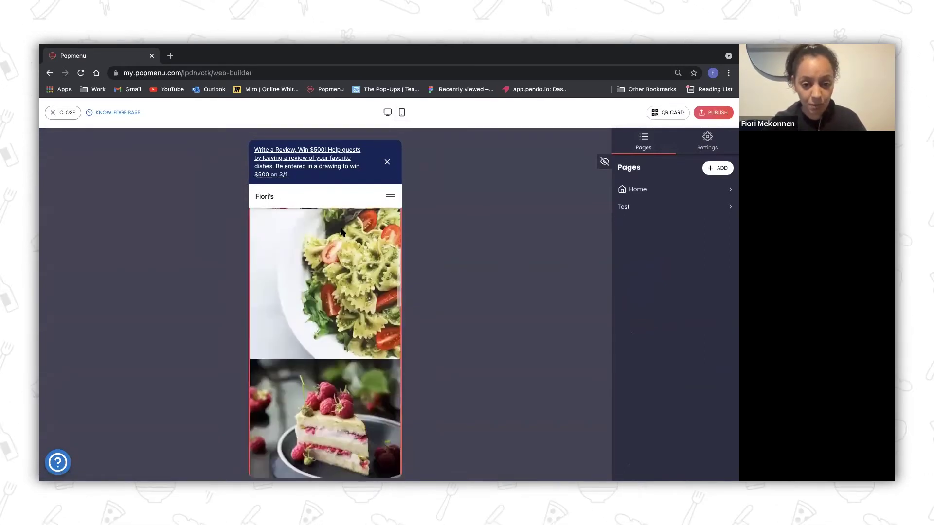
click(387, 114)
scroll(326, 234, down, 1)
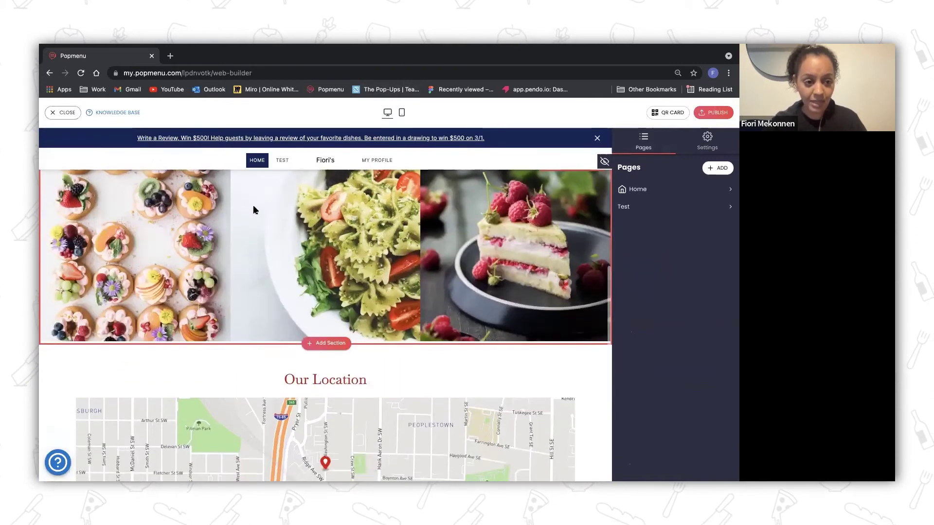
Read the "Adding a page" guide in the Web Builder Knowledge Base, skip it, and return to the topic list.
click(122, 116)
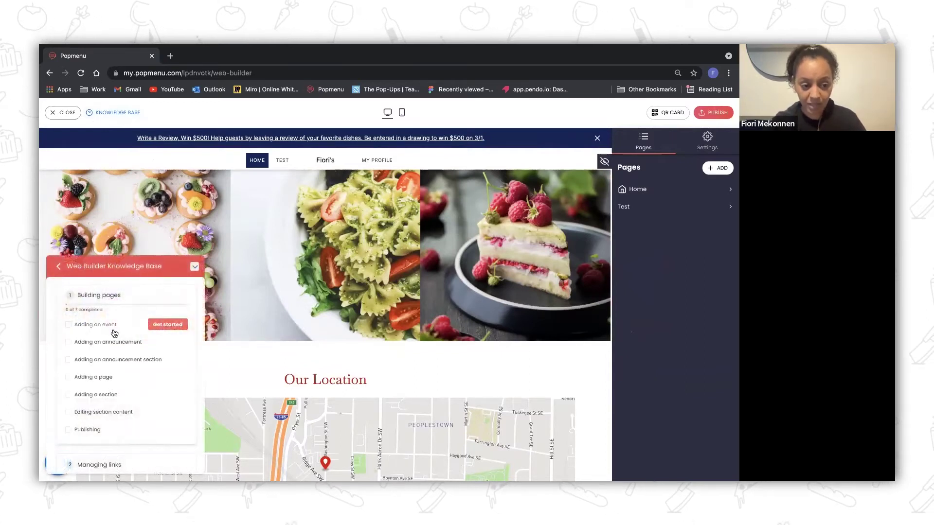
scroll(120, 336, down, 2)
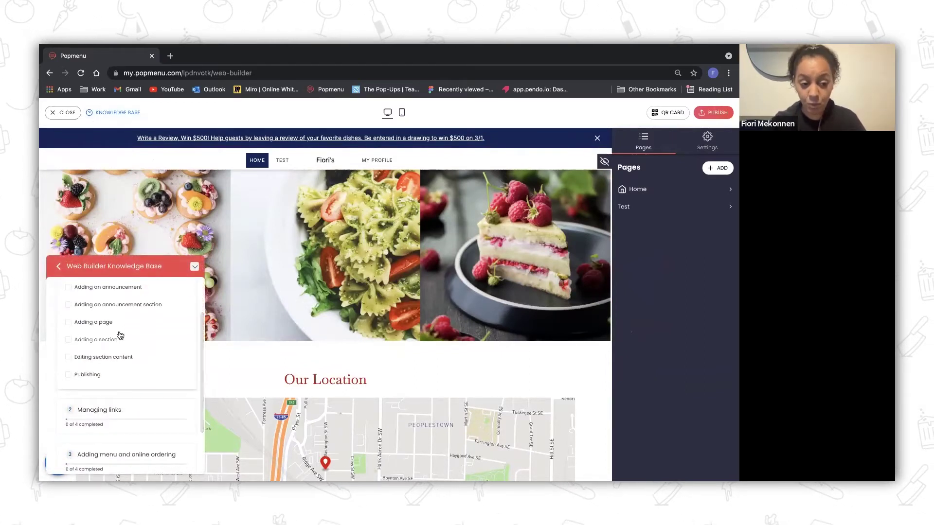
scroll(120, 335, up, 2)
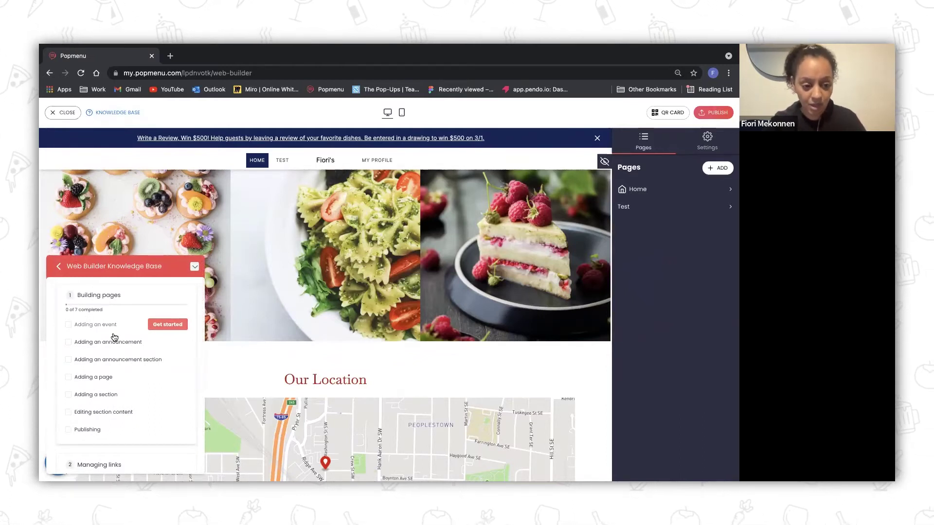
click(121, 377)
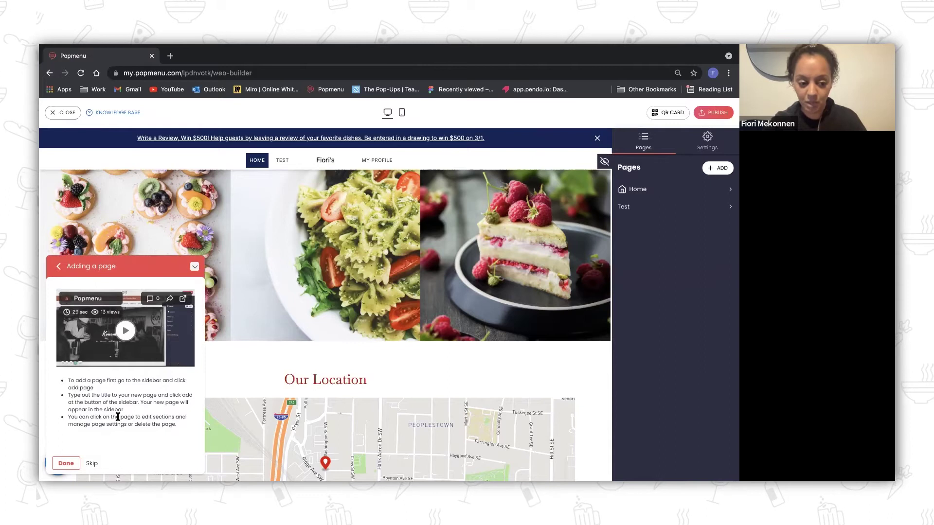
click(90, 462)
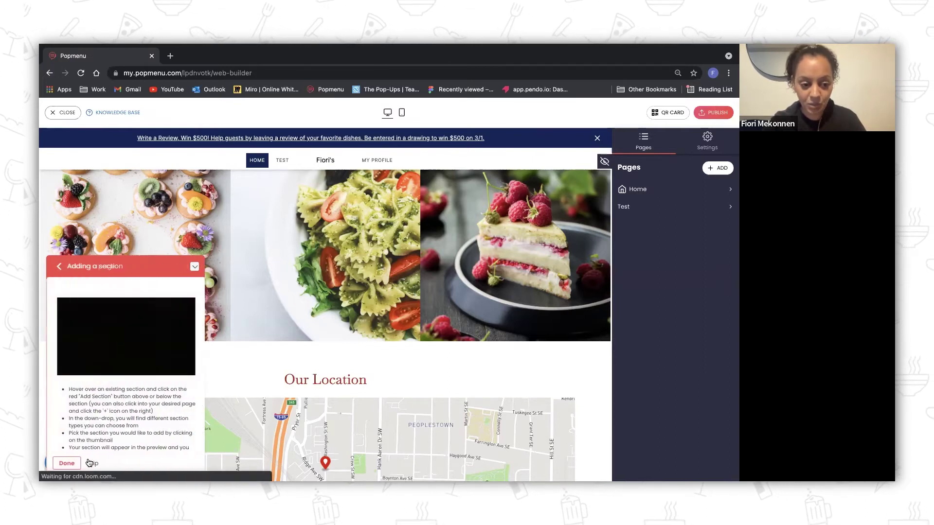
click(55, 265)
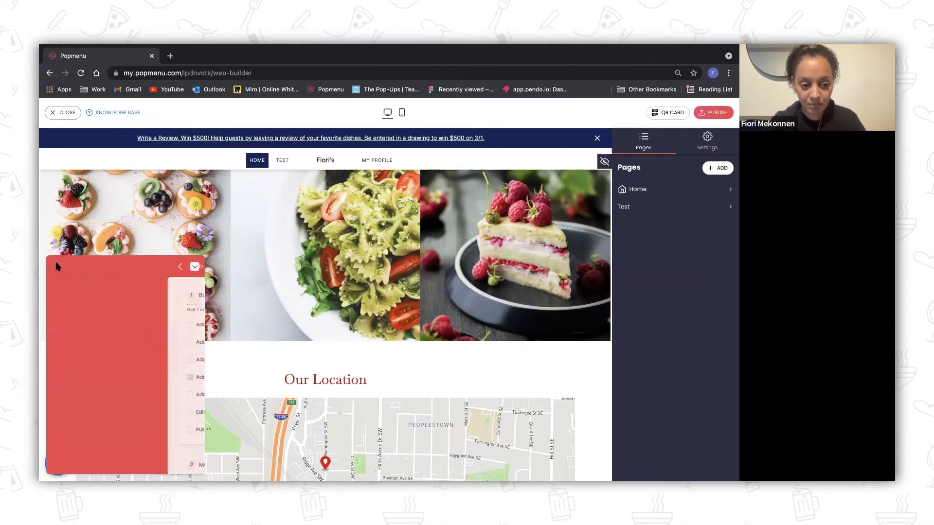
Look through the "Managing links" and "Other Settings" topics, and close the knowledge base.
scroll(105, 361, down, 3)
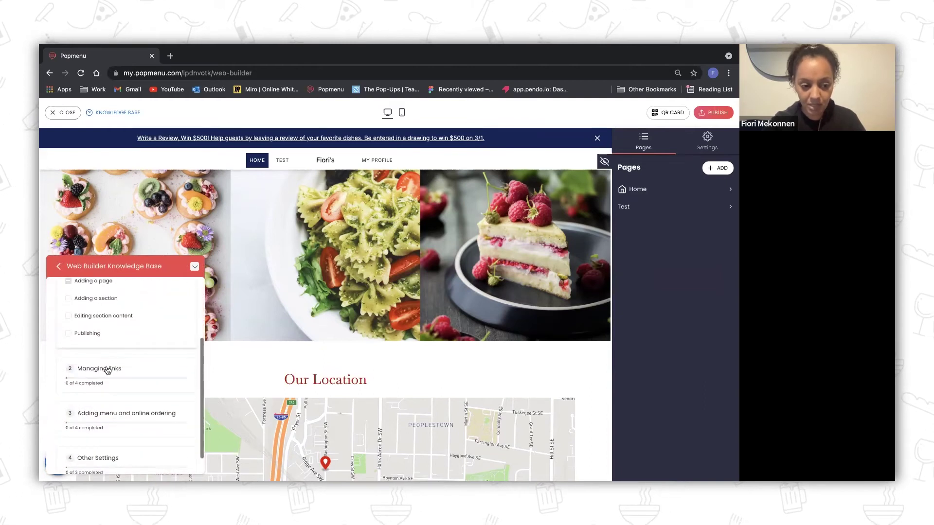
click(112, 375)
scroll(113, 376, down, 2)
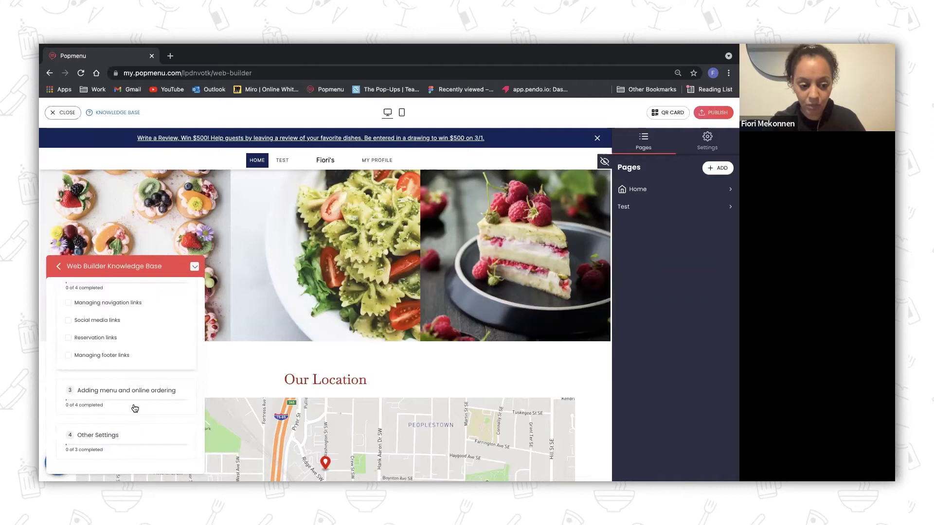
click(135, 433)
scroll(137, 435, down, 2)
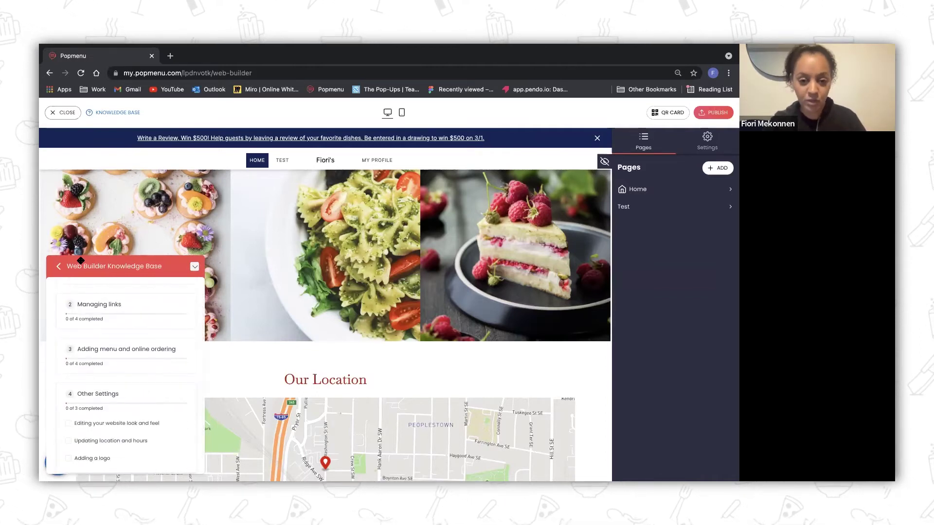
click(194, 267)
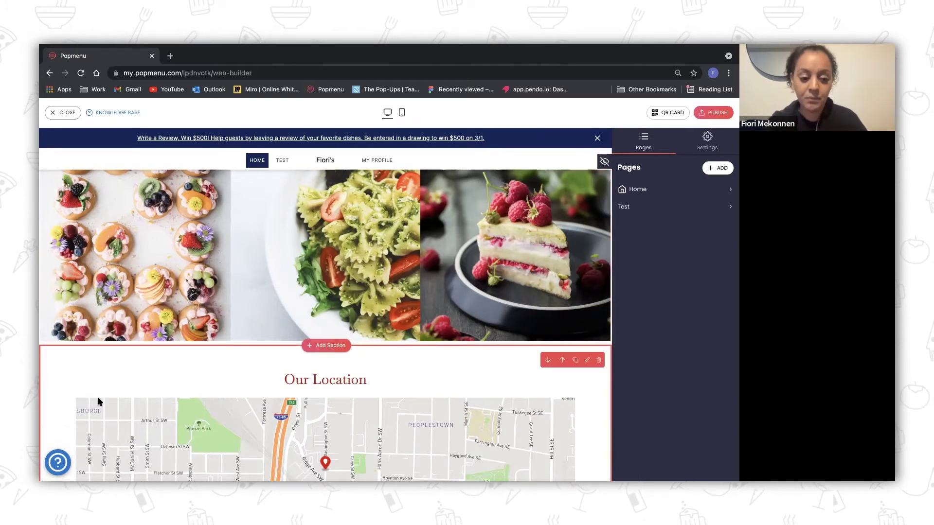
View the help widget's messaging and article search options, and close it.
click(60, 463)
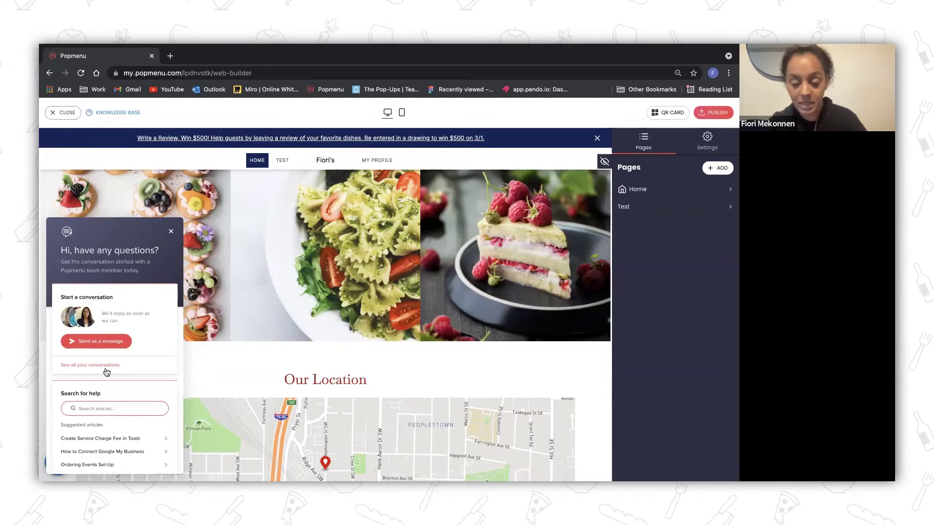
click(170, 233)
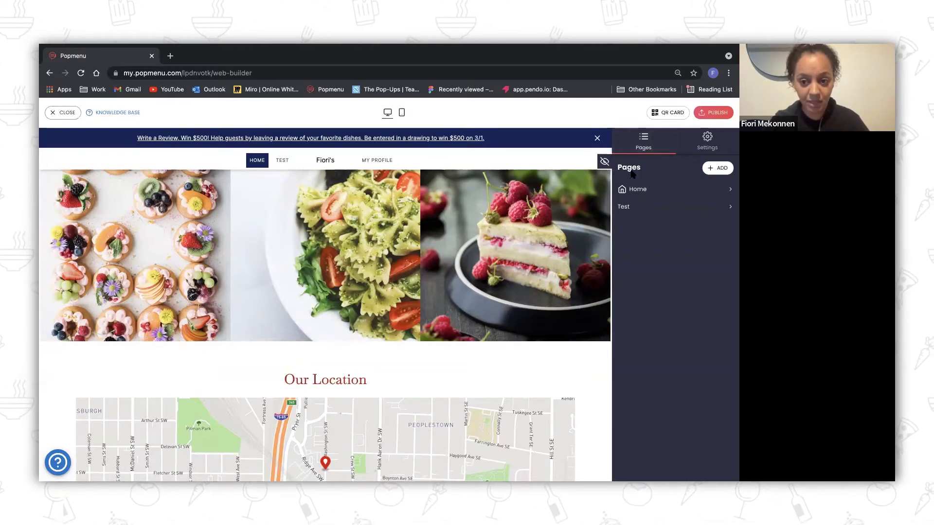
Add a new visible page titled "About Us" to the site.
click(719, 173)
click(642, 217)
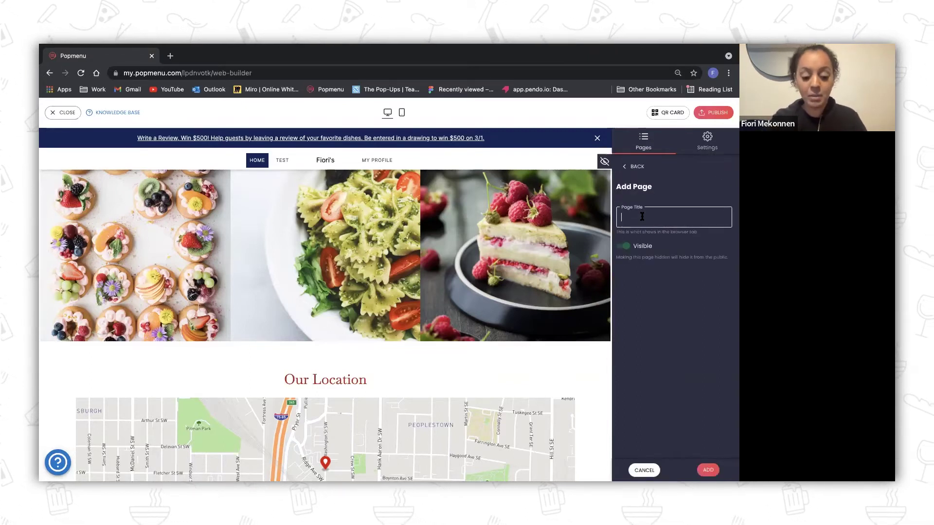
text(About Us)
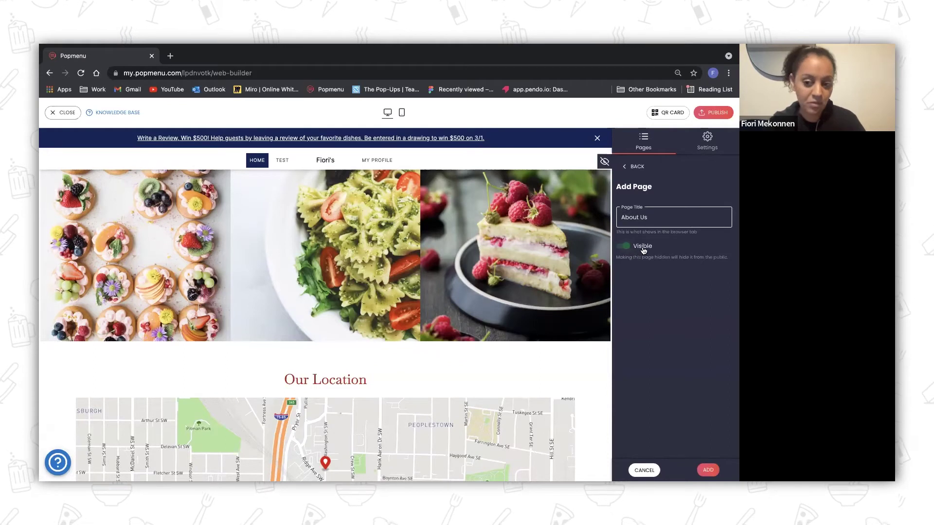
click(708, 470)
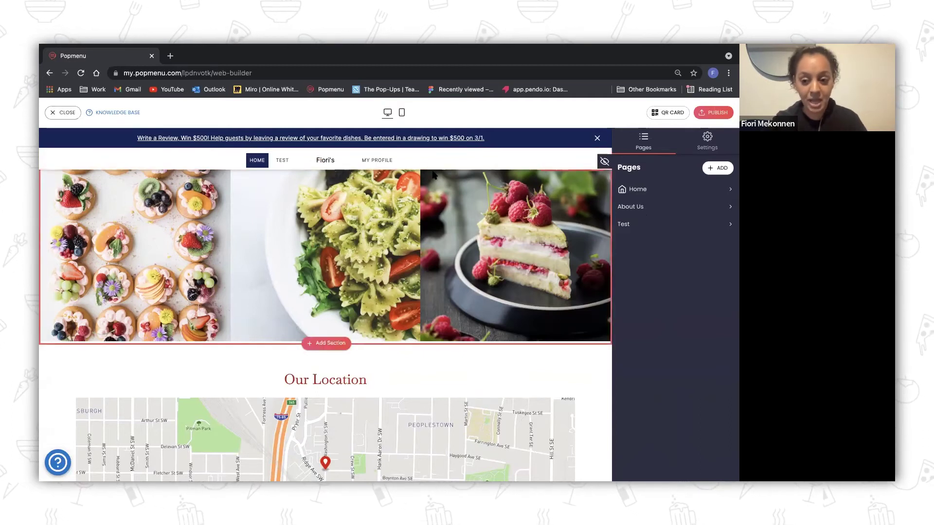
Start a new link in the About Us page's navigation with the display text "About Us".
click(651, 209)
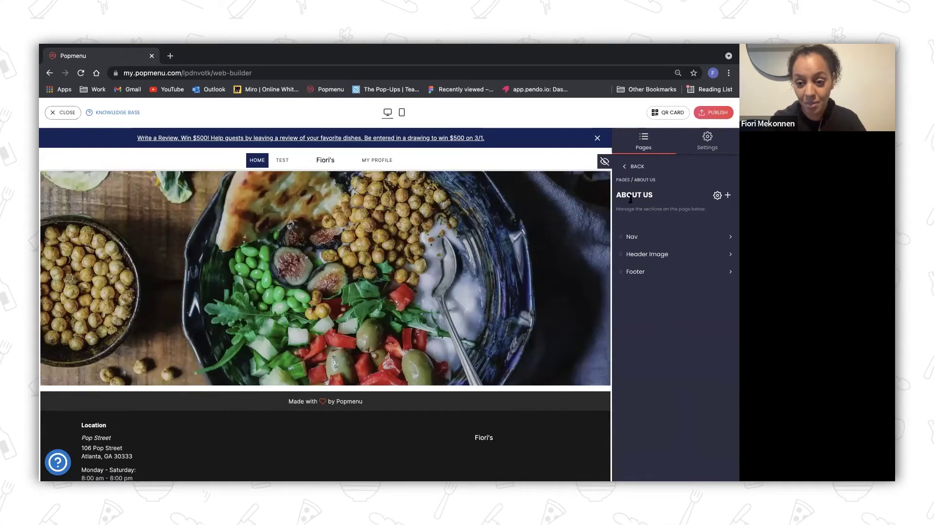
click(633, 237)
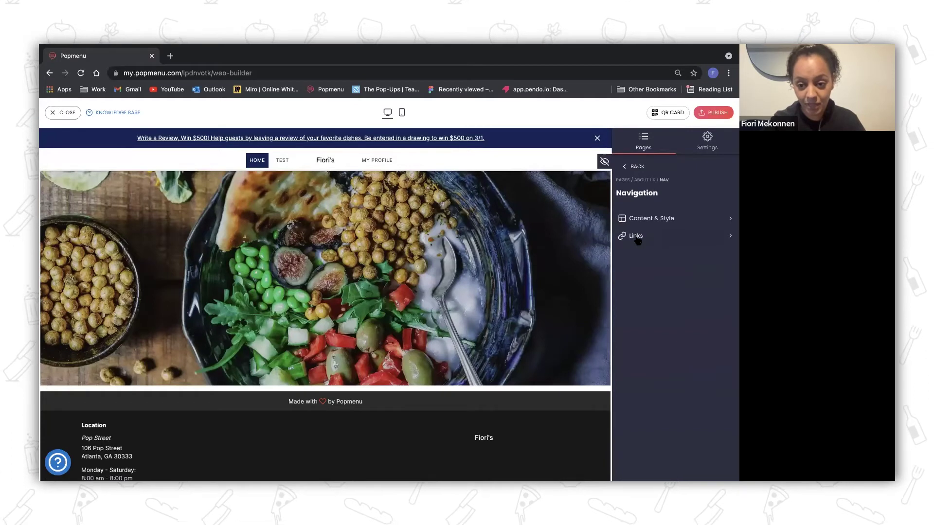
click(637, 236)
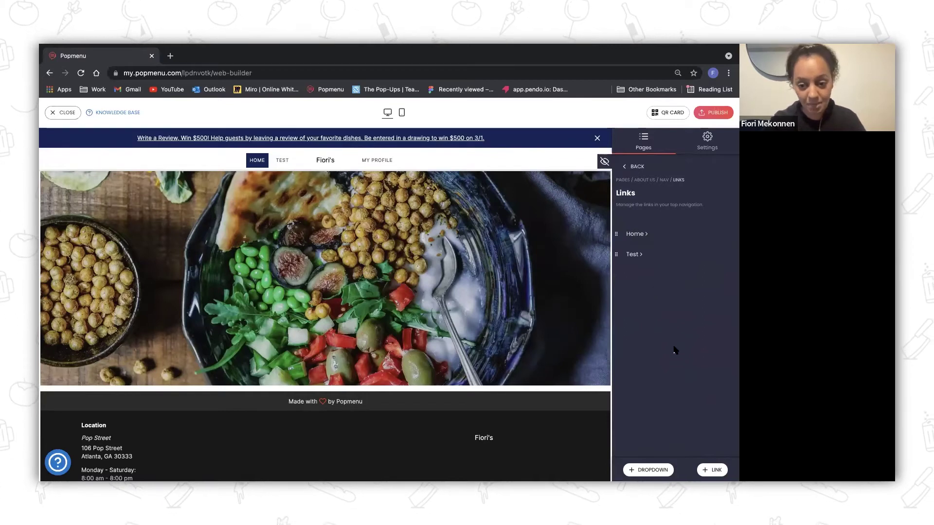
click(712, 470)
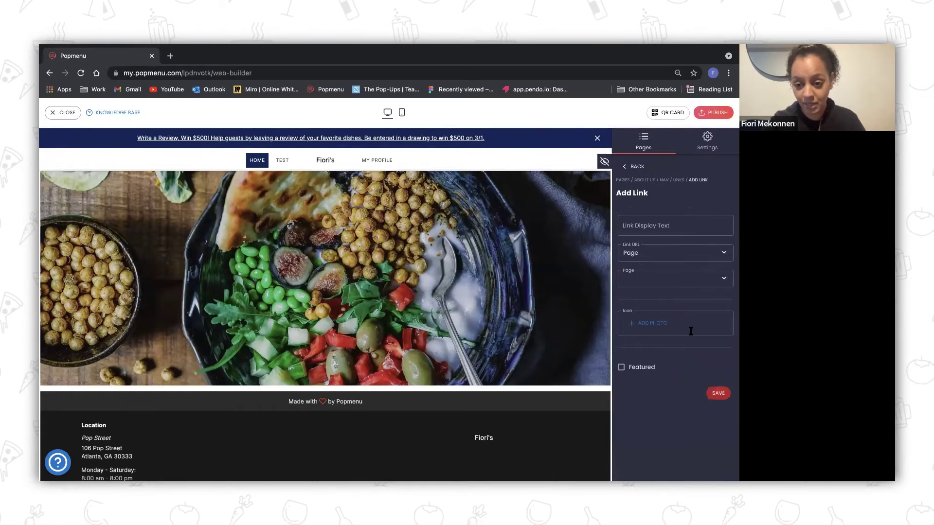
click(663, 225)
text(About Us)
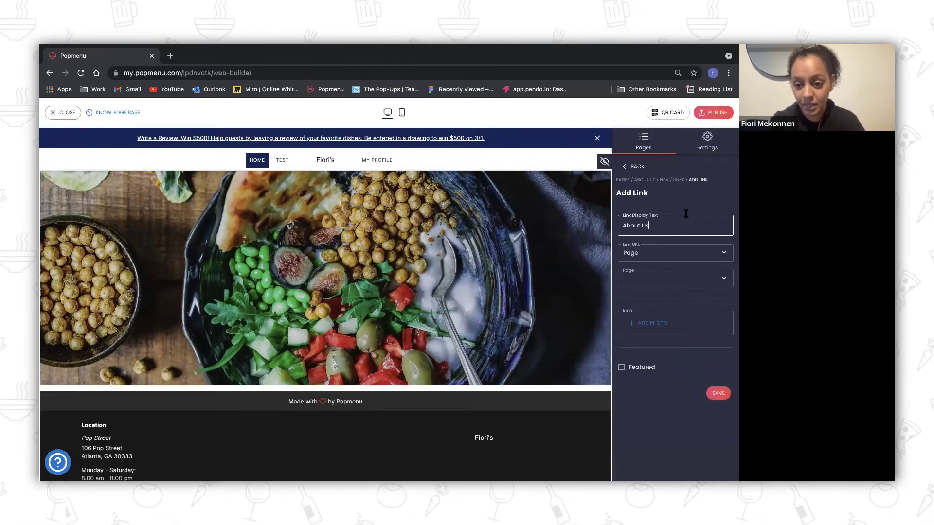
Set the new link's URL type to Page, target the About Us page, and save the link.
click(698, 255)
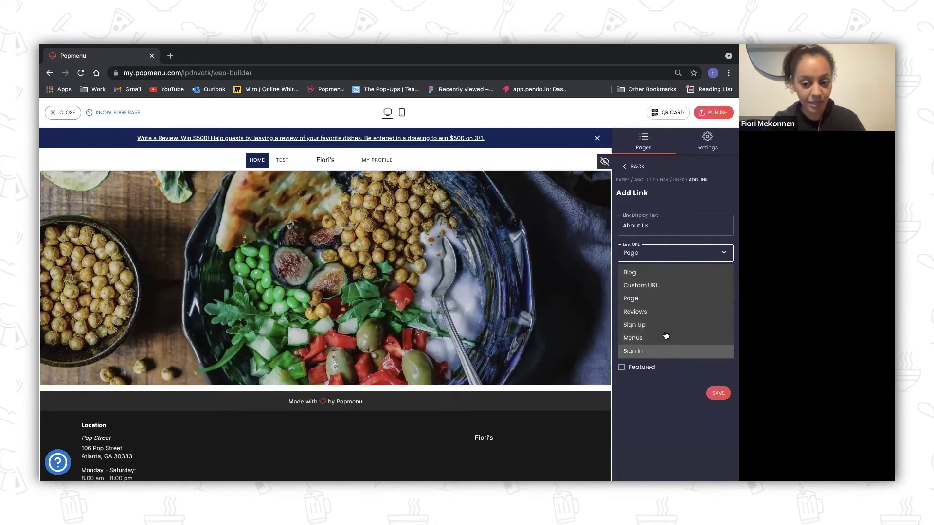
click(663, 303)
click(670, 281)
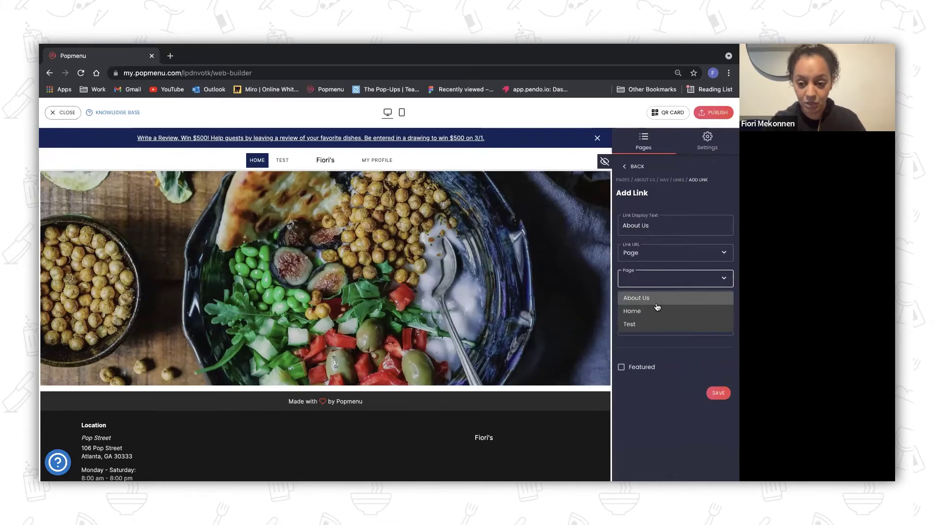
click(647, 300)
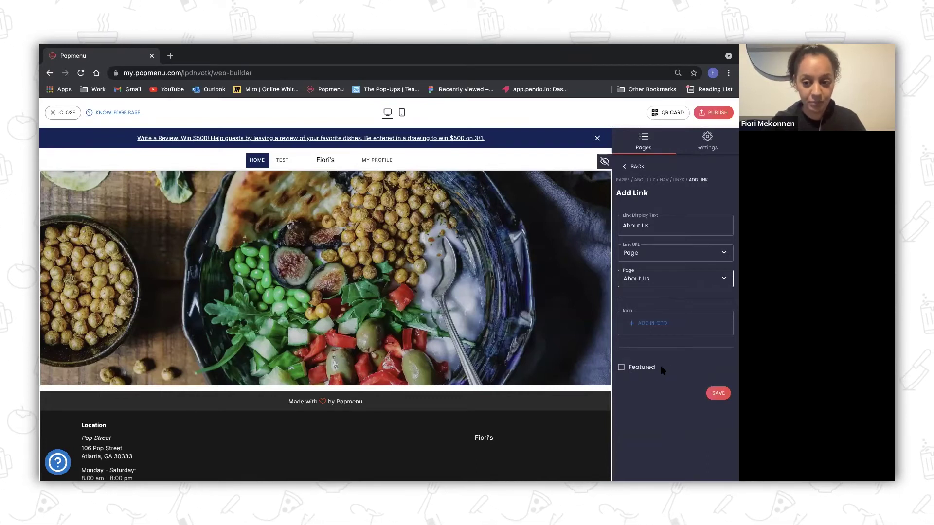
click(718, 394)
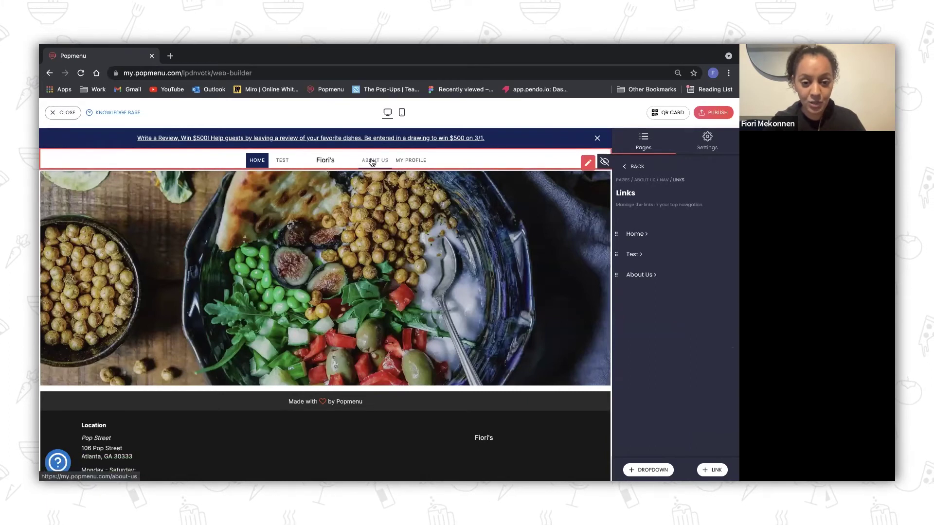
Return to the About Us page's section list and start adding a section between the header image and the footer.
click(623, 180)
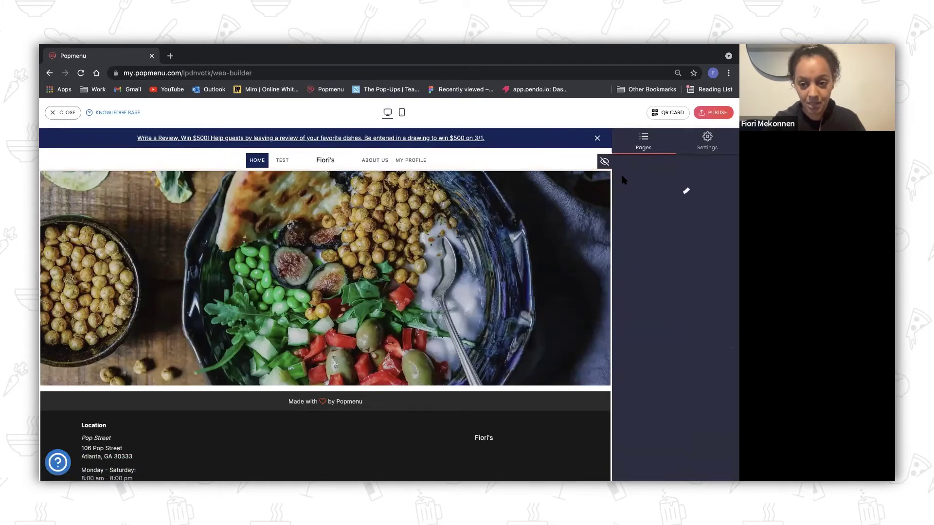
click(627, 207)
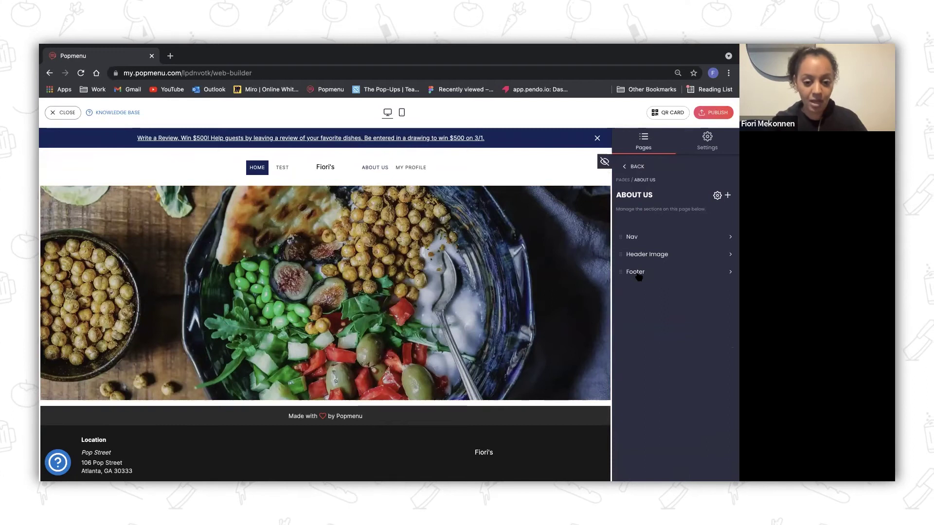
scroll(372, 360, down, 1)
mouse_move(368, 372)
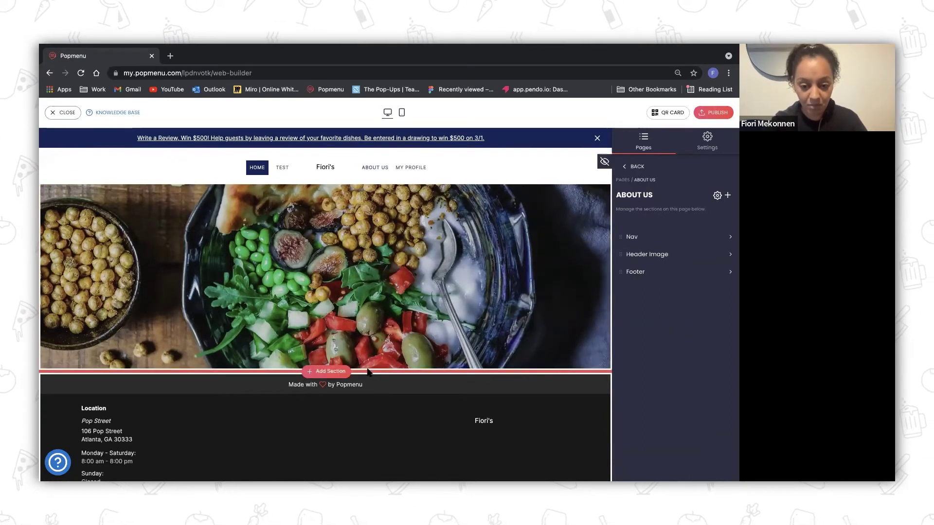
click(334, 373)
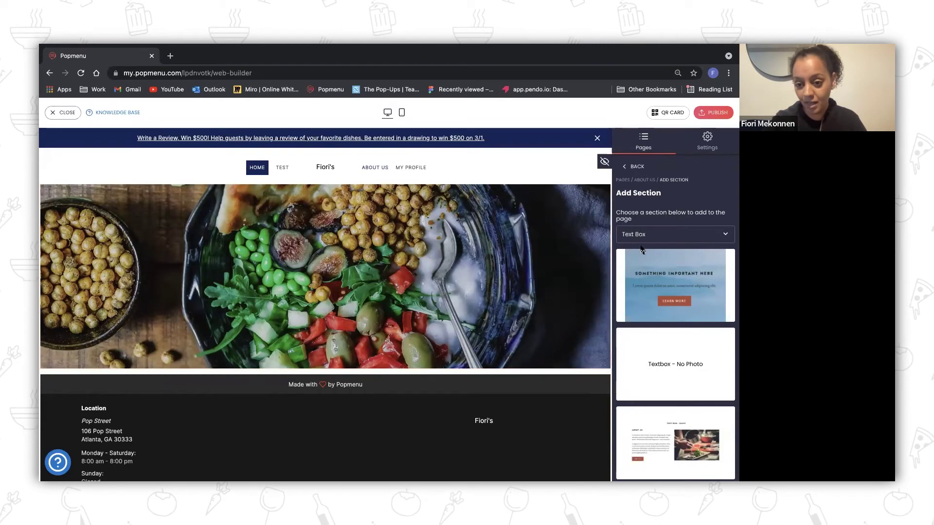
Look through the available section types and add the Text Box layout that has text beside a photo.
click(723, 235)
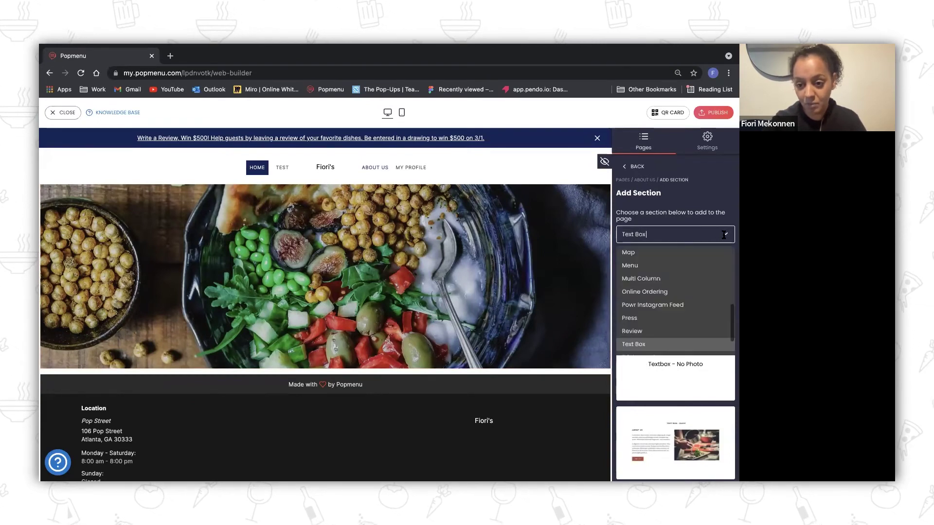
scroll(677, 262, up, 3)
scroll(677, 262, up, 4)
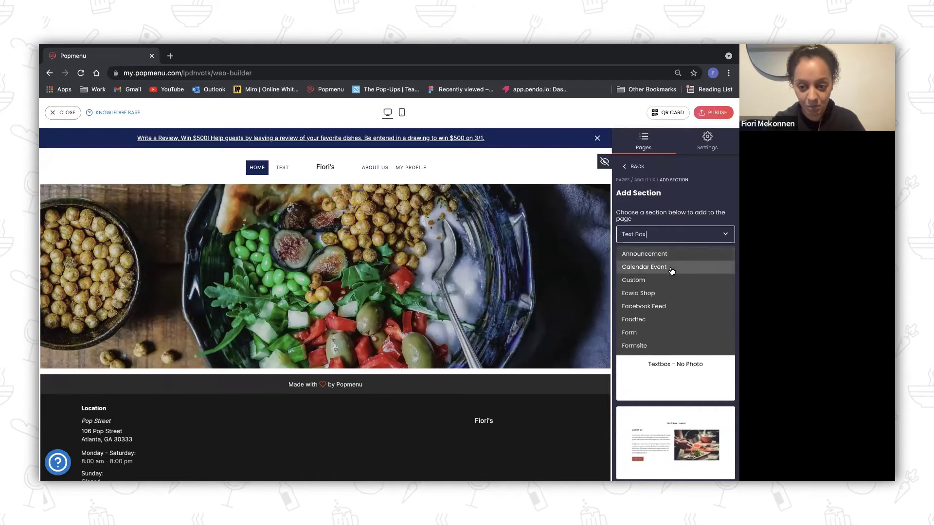
scroll(672, 267, down, 4)
scroll(672, 272, down, 5)
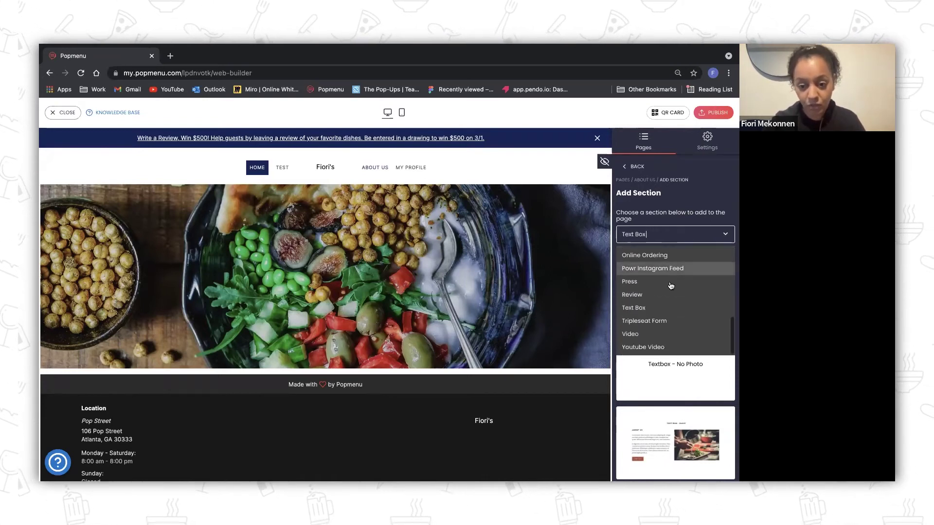
click(669, 309)
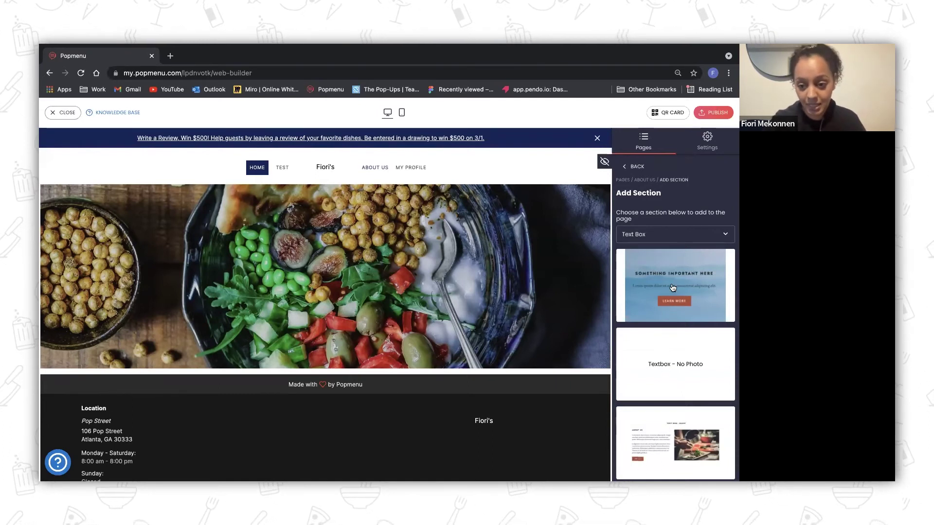
click(676, 440)
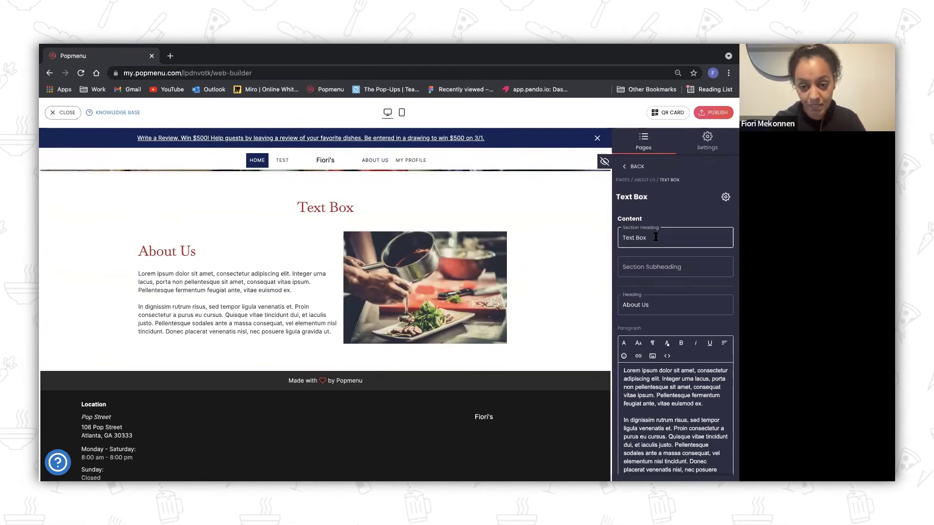
Set the text box's section heading to "Hello" and look over its heading and paragraph fields.
triple_click(629, 237)
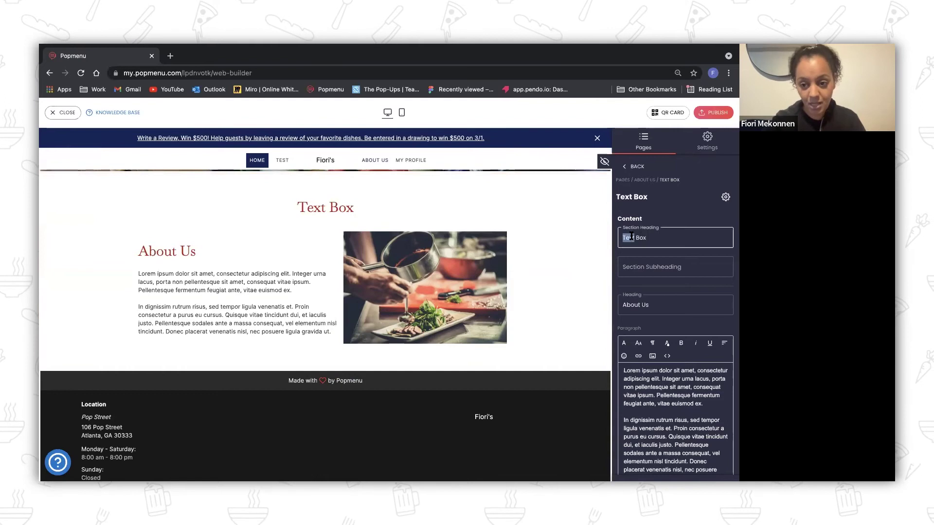
text(Hello)
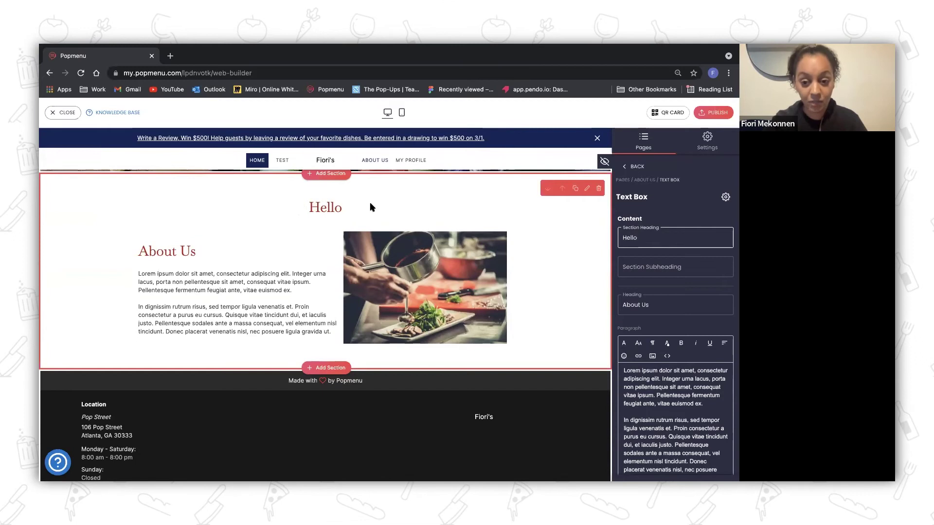
scroll(679, 260, down, 2)
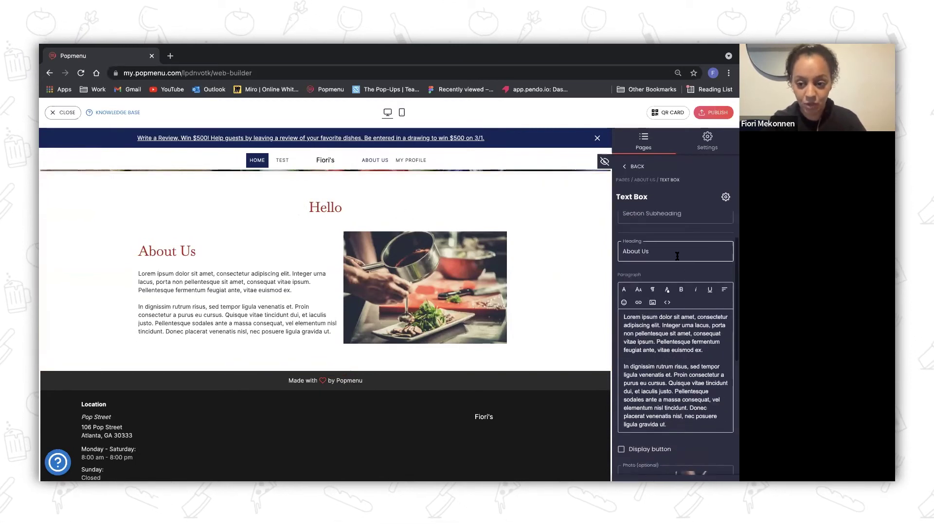
scroll(677, 256, up, 2)
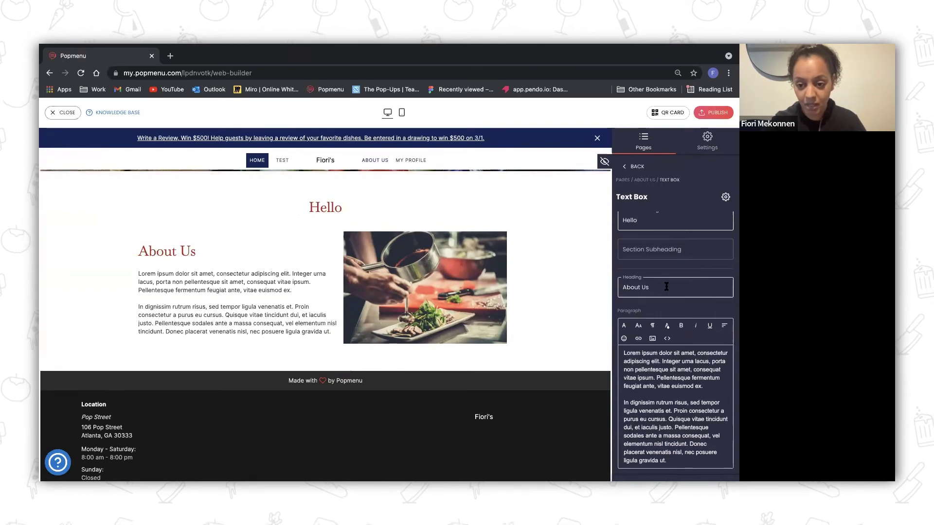
scroll(643, 289, down, 1)
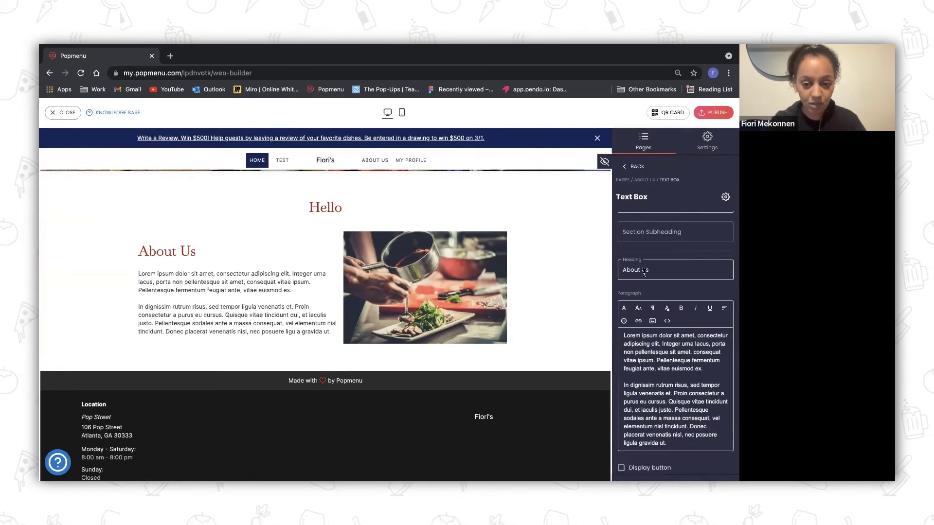
scroll(654, 318, down, 2)
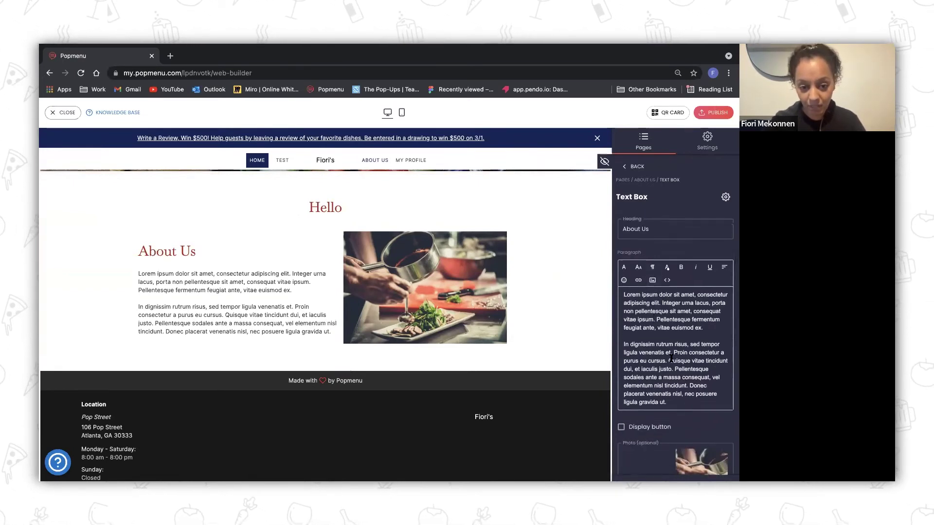
scroll(660, 291, down, 3)
scroll(661, 251, up, 3)
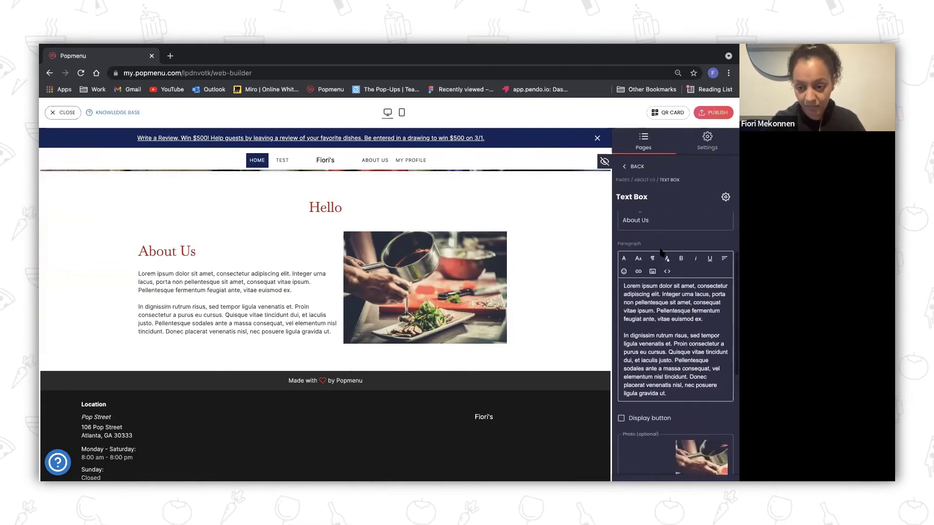
Display a button in the text box section with the link text "menu".
scroll(662, 314, down, 4)
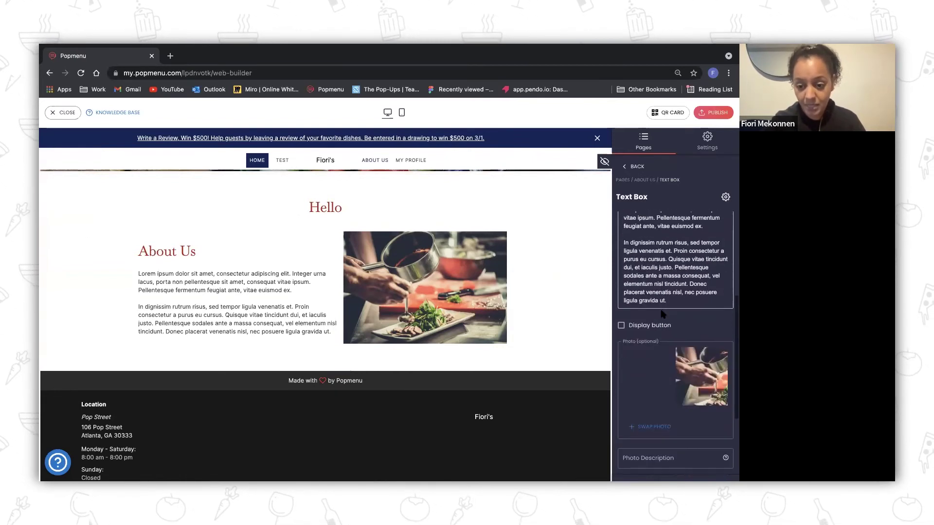
click(623, 326)
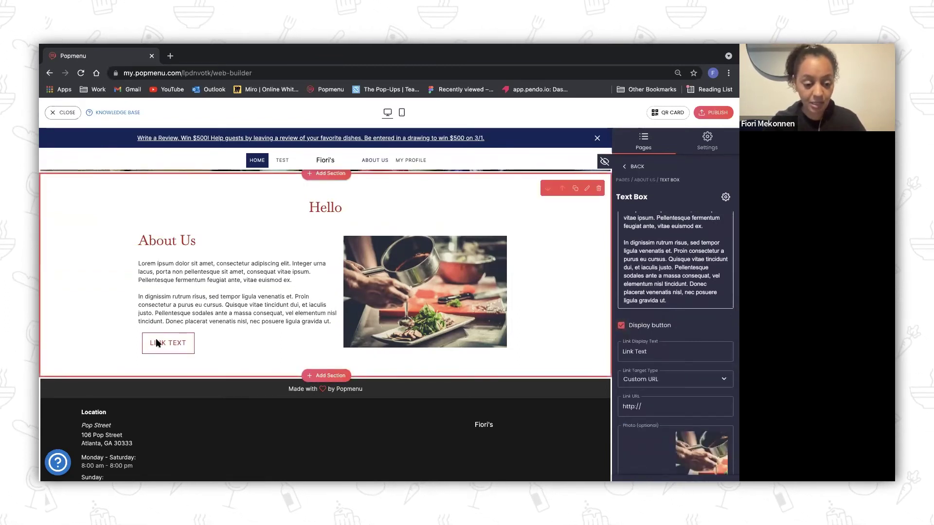
scroll(683, 352, down, 1)
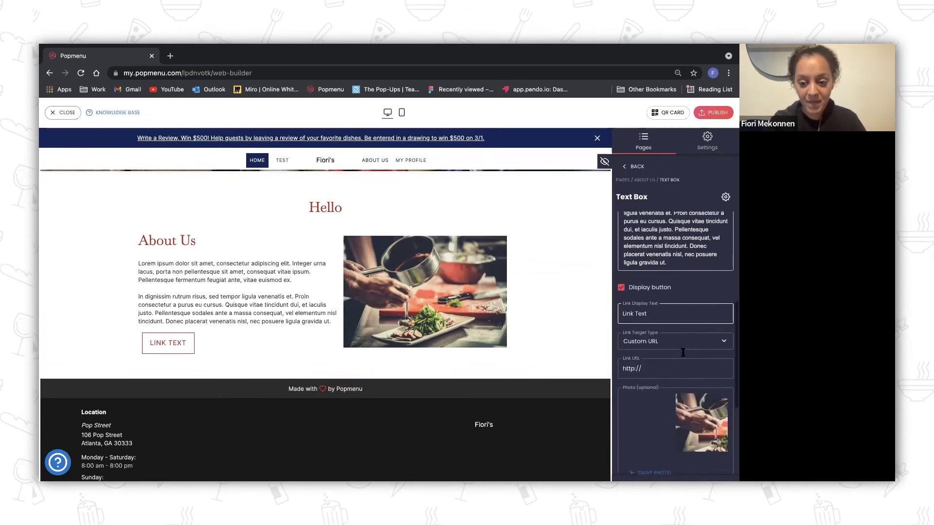
triple_click(639, 314)
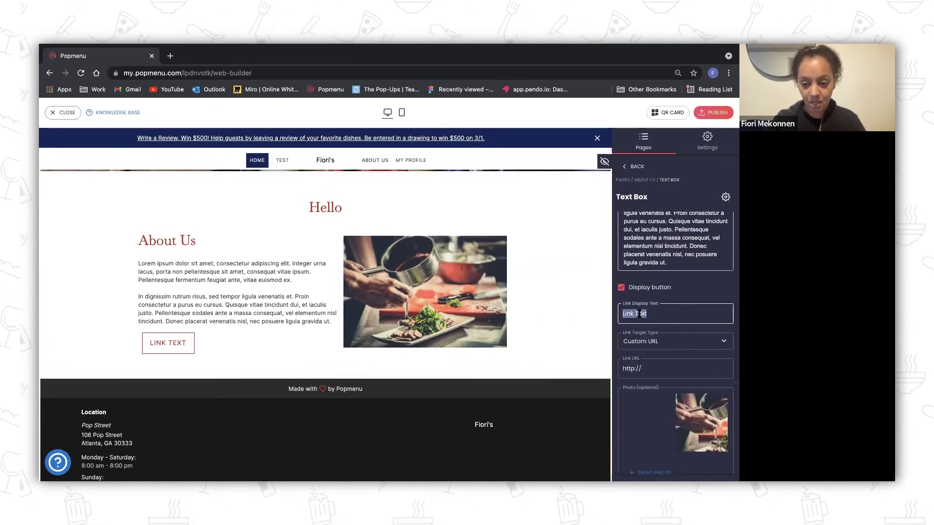
text(menu)
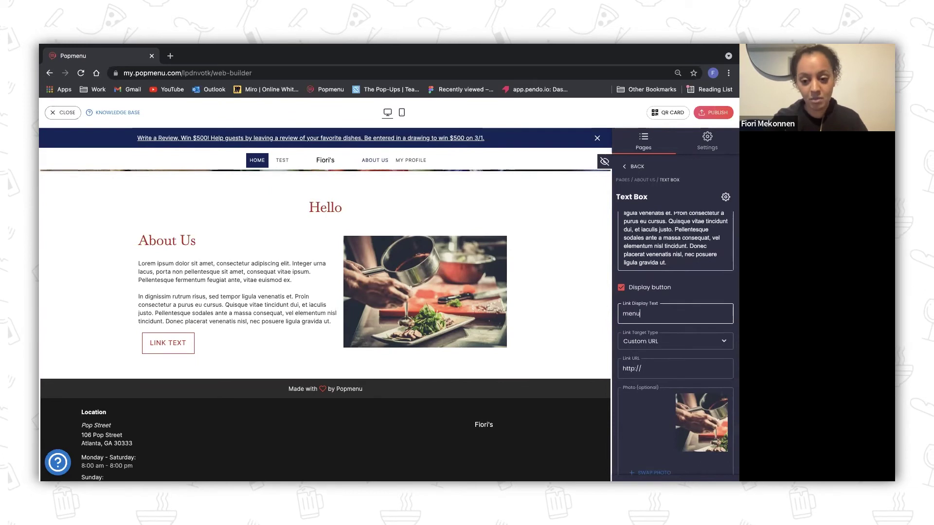
Set the button's link target type to Page and its target to About Us, and look over the photo settings.
click(648, 368)
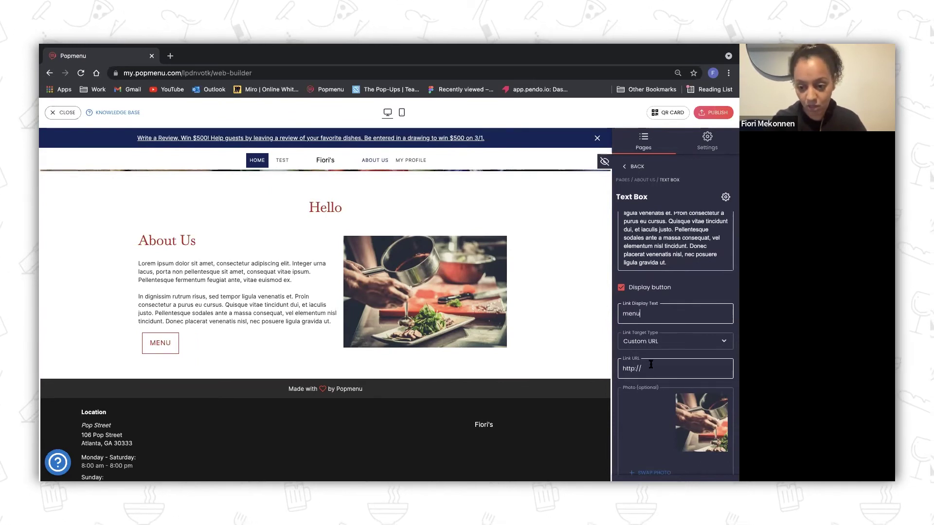
click(666, 343)
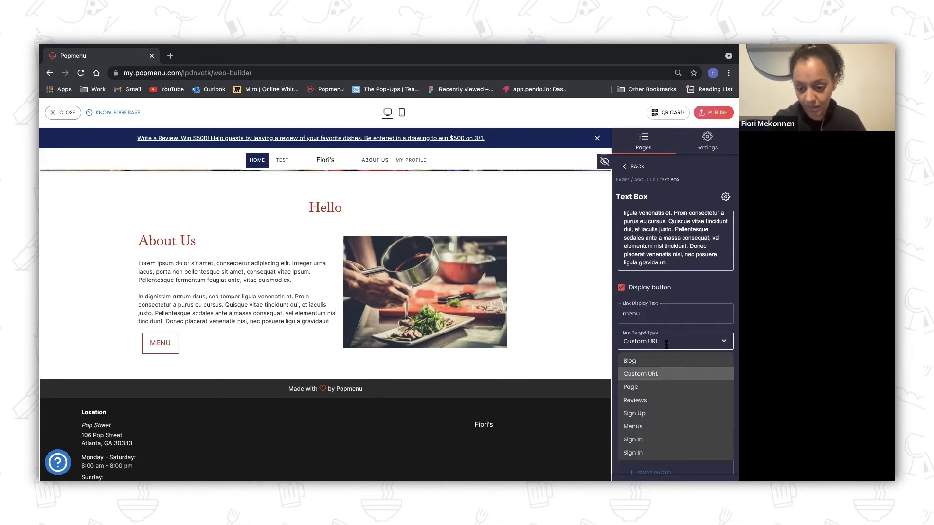
click(656, 386)
click(662, 369)
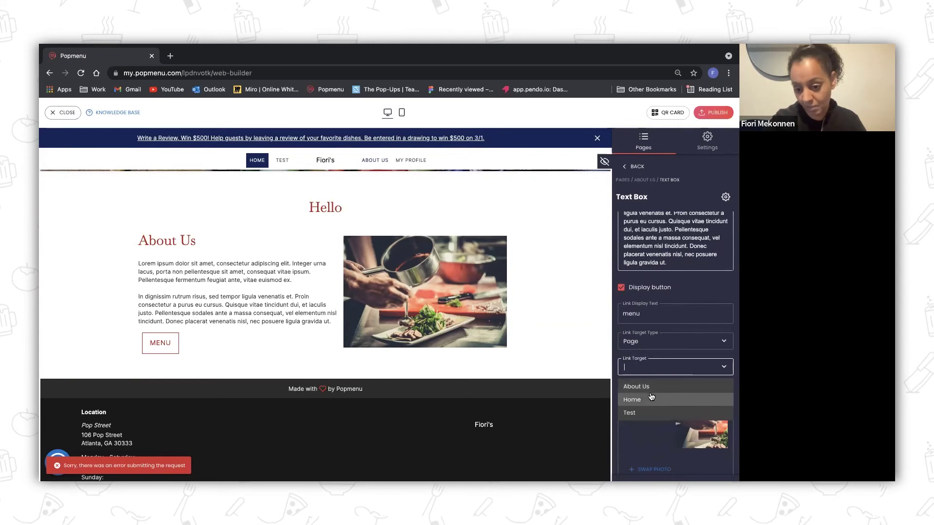
click(652, 386)
scroll(657, 343, down, 5)
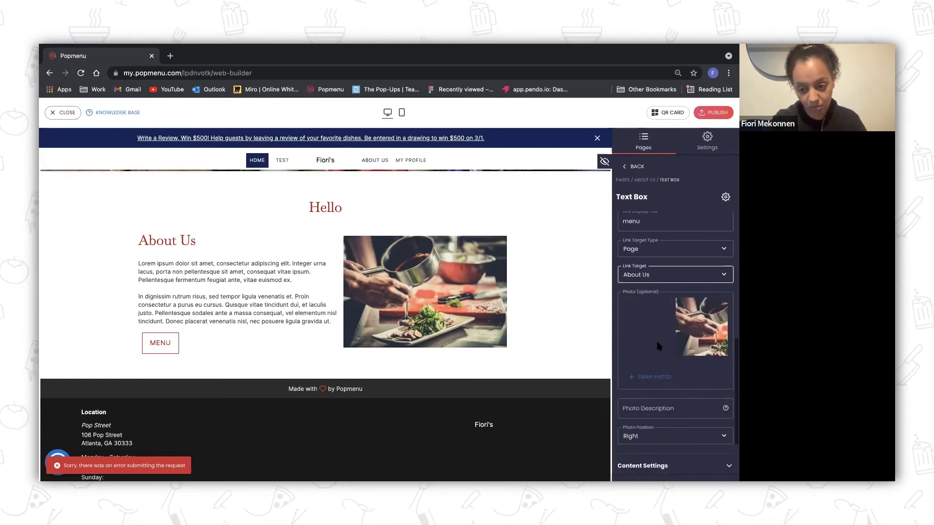
scroll(660, 265, up, 2)
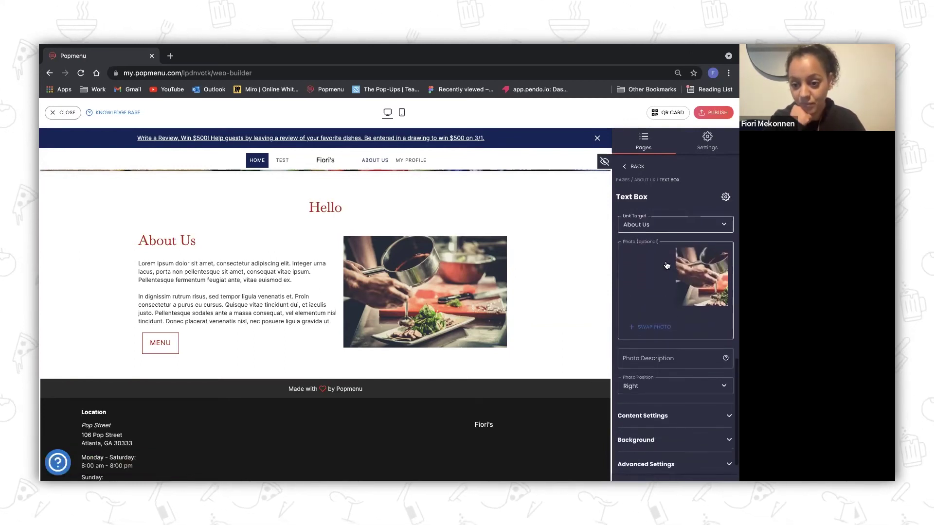
Look through the photo library for the text box's photo, leaving the current photo in place.
scroll(688, 279, up, 1)
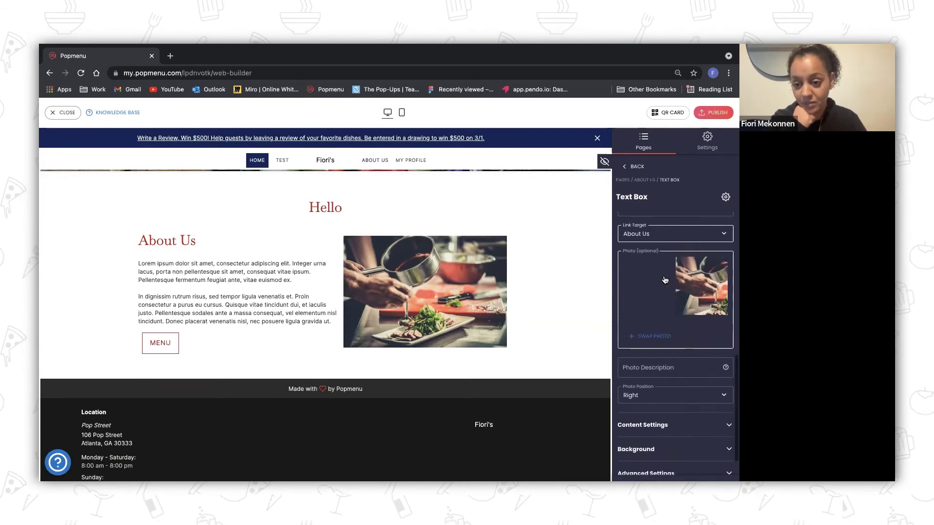
click(652, 338)
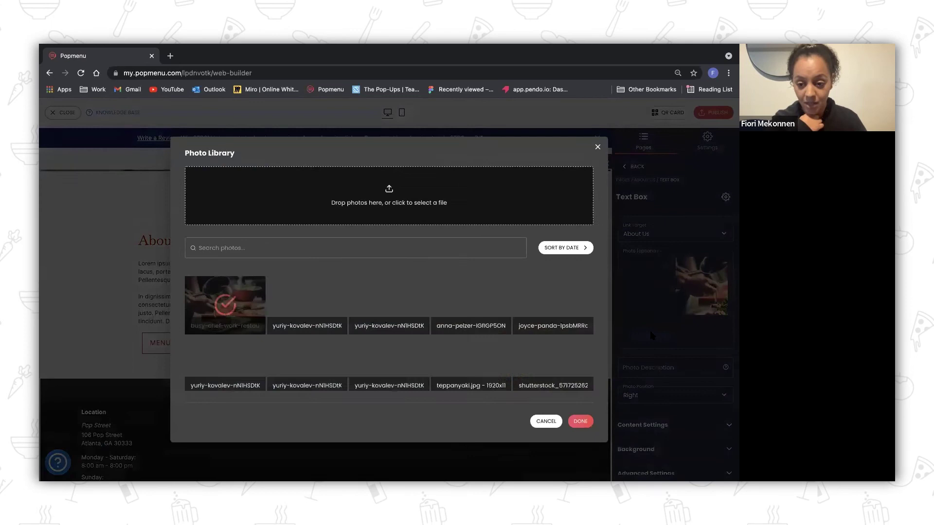
scroll(461, 319, down, 2)
scroll(462, 320, up, 2)
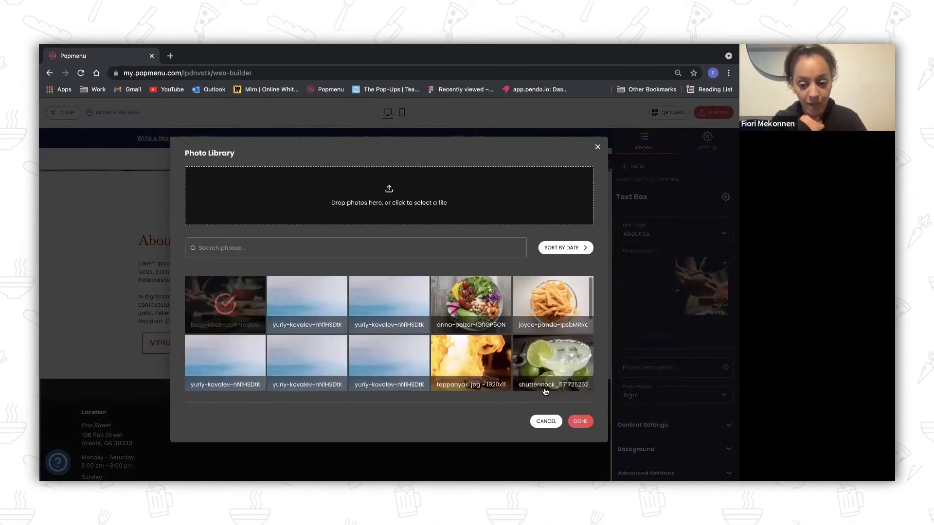
click(546, 422)
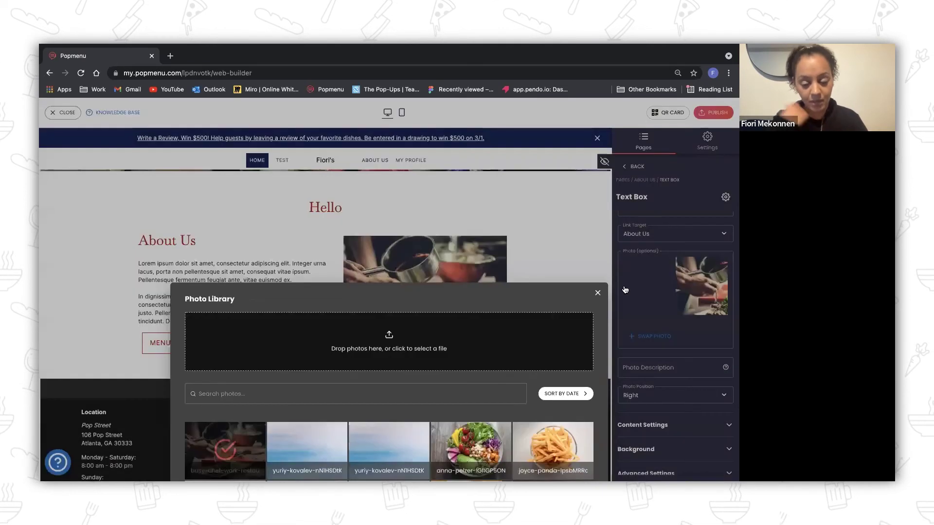
Examine the text box's content settings and background options, including font, width, padding, background image and transition type.
scroll(683, 293, down, 1)
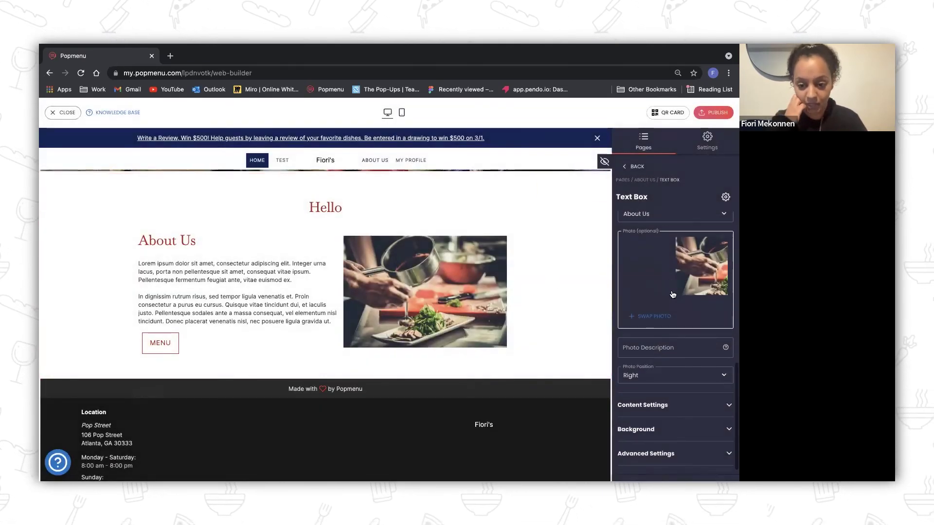
scroll(668, 277, down, 1)
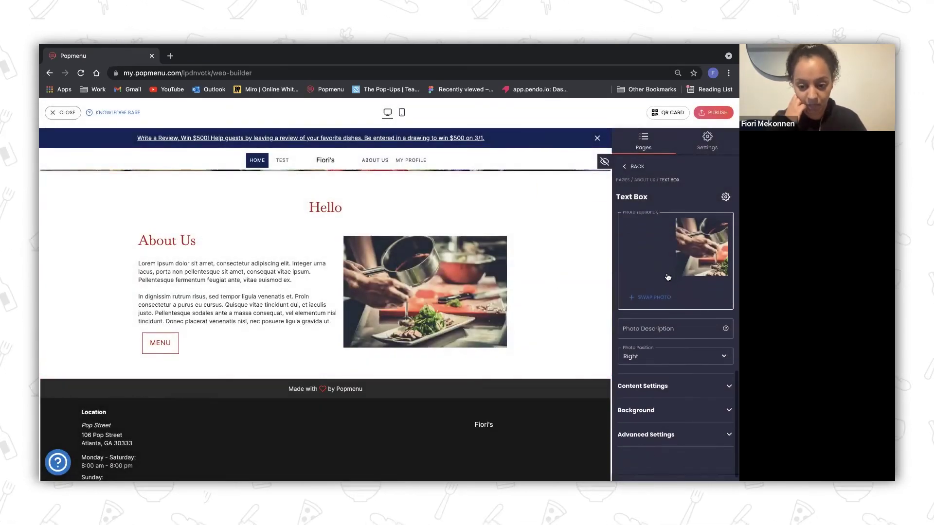
click(692, 388)
scroll(692, 386, down, 3)
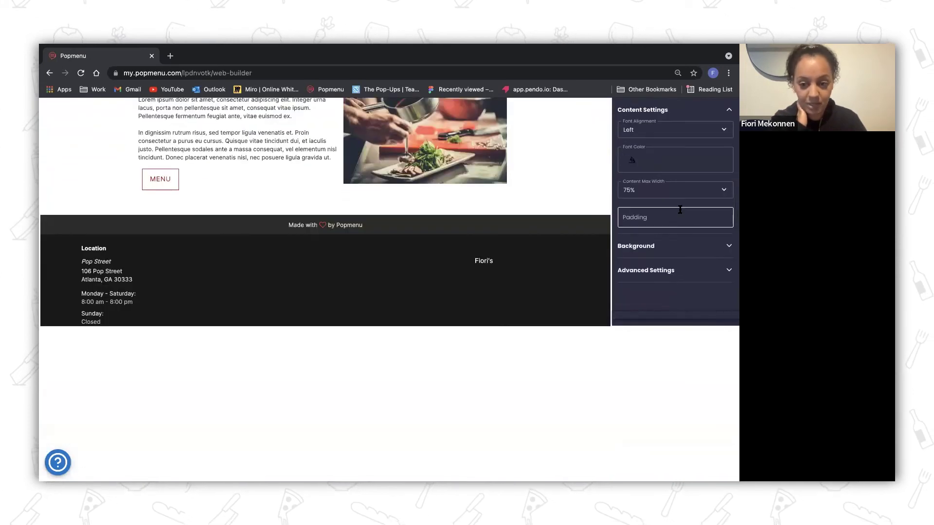
click(692, 251)
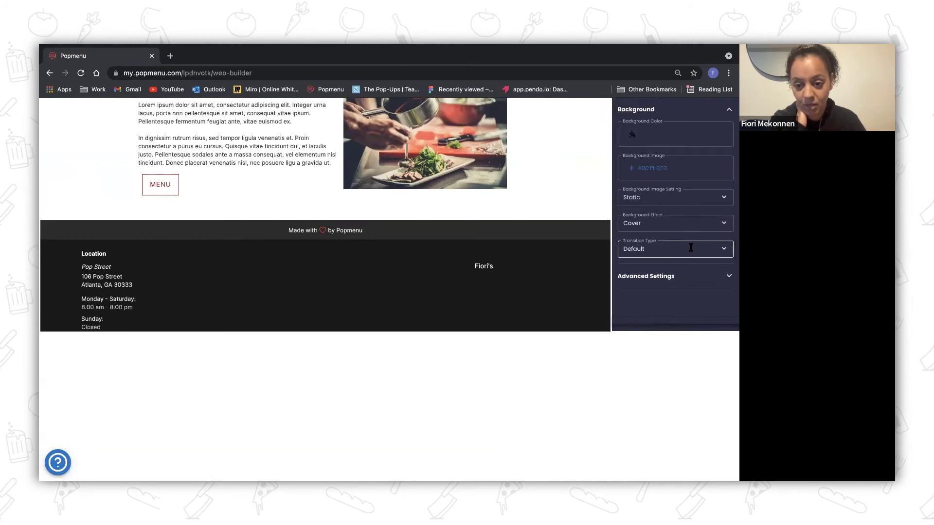
scroll(675, 183, up, 5)
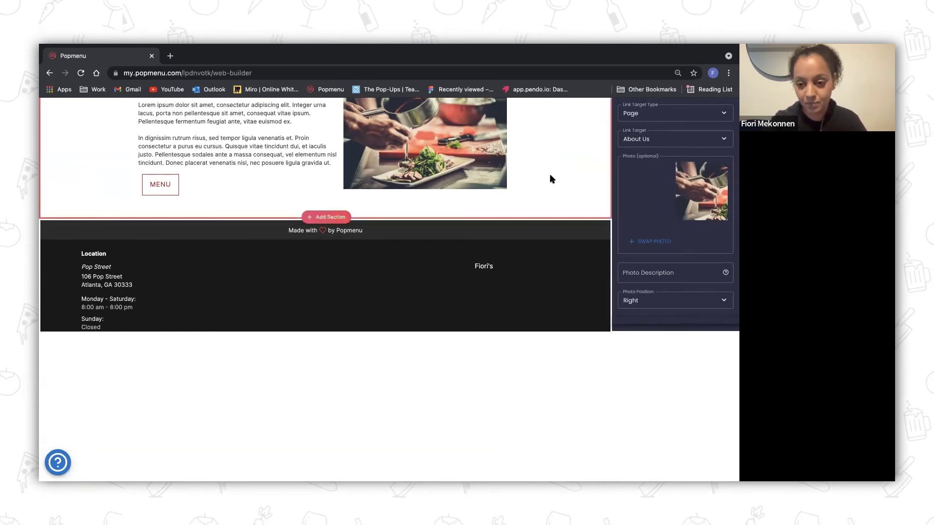
scroll(665, 214, up, 2)
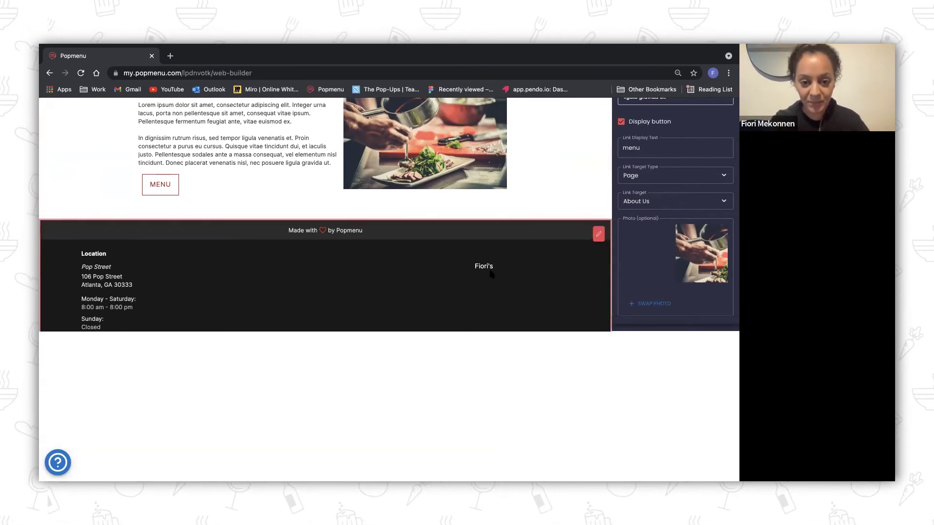
scroll(486, 273, up, 3)
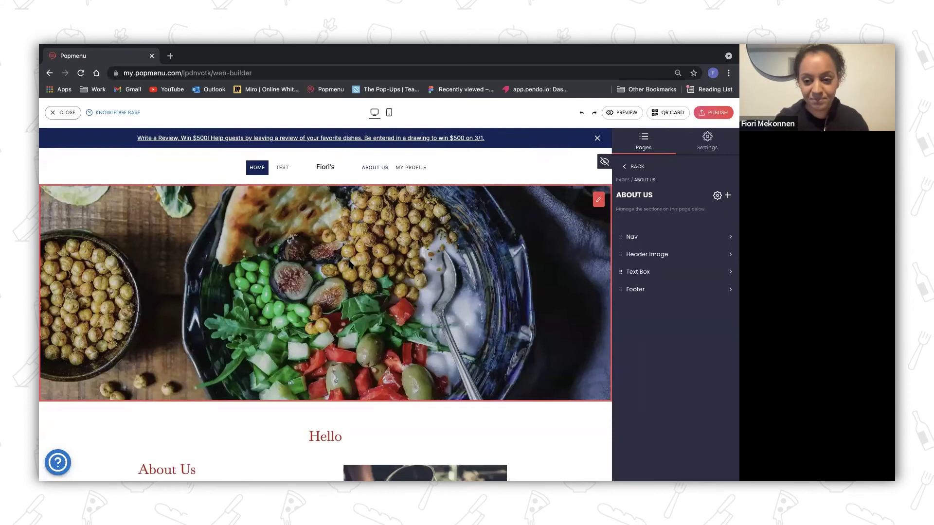
Add a Menu section with the basic menu layout to the About Us page.
scroll(486, 292, down, 3)
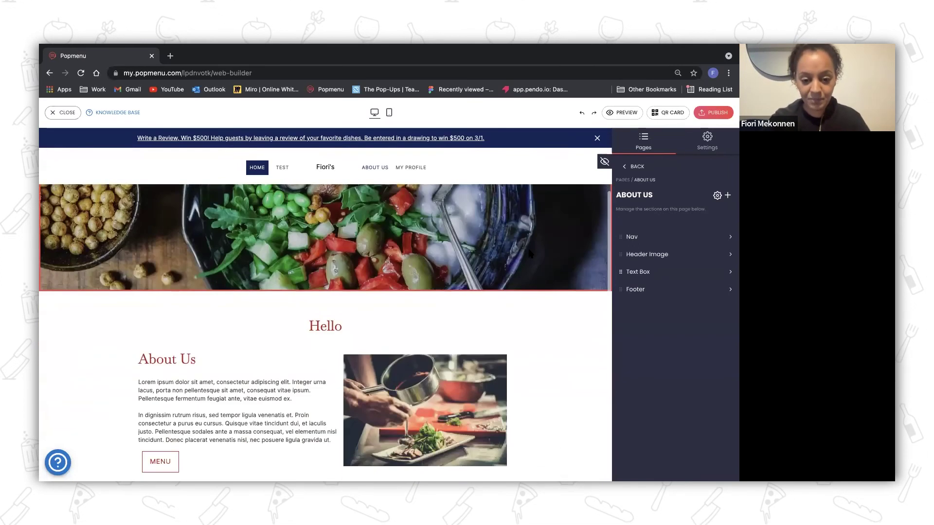
scroll(535, 326, down, 2)
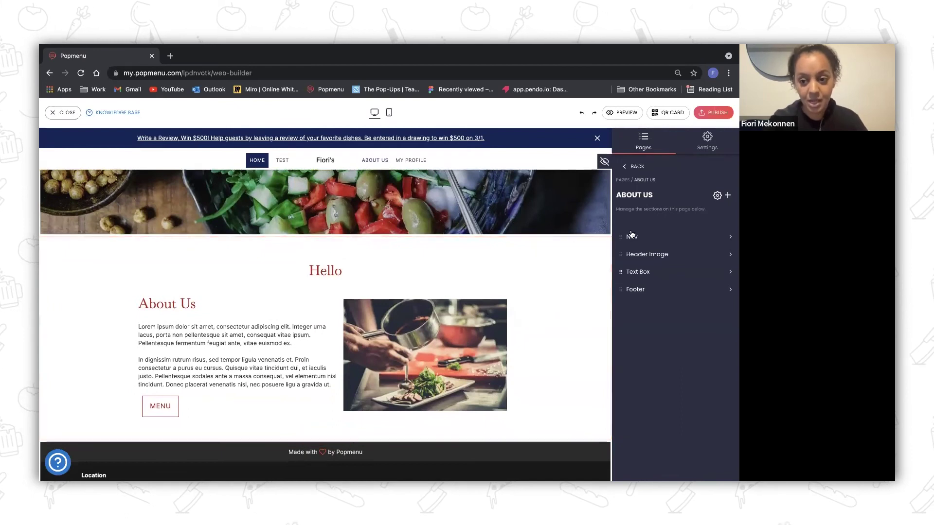
click(728, 196)
click(711, 234)
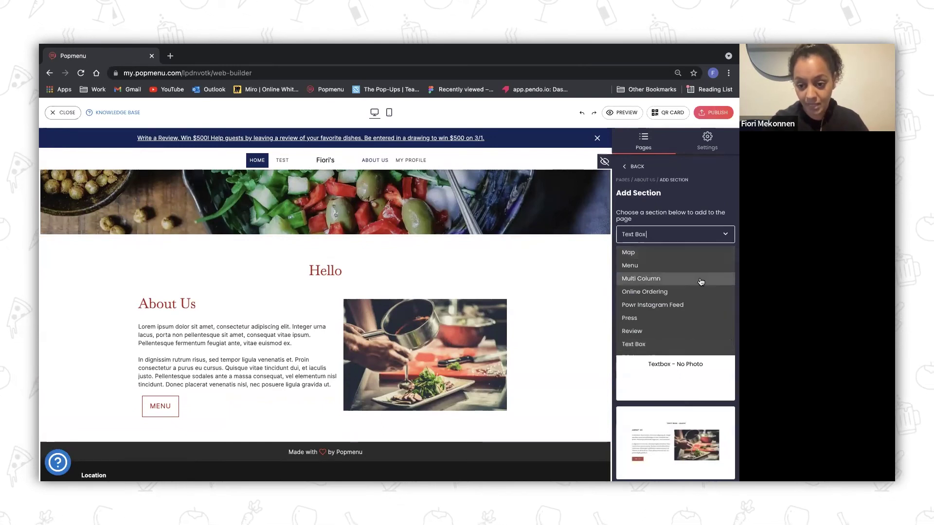
scroll(696, 282, up, 1)
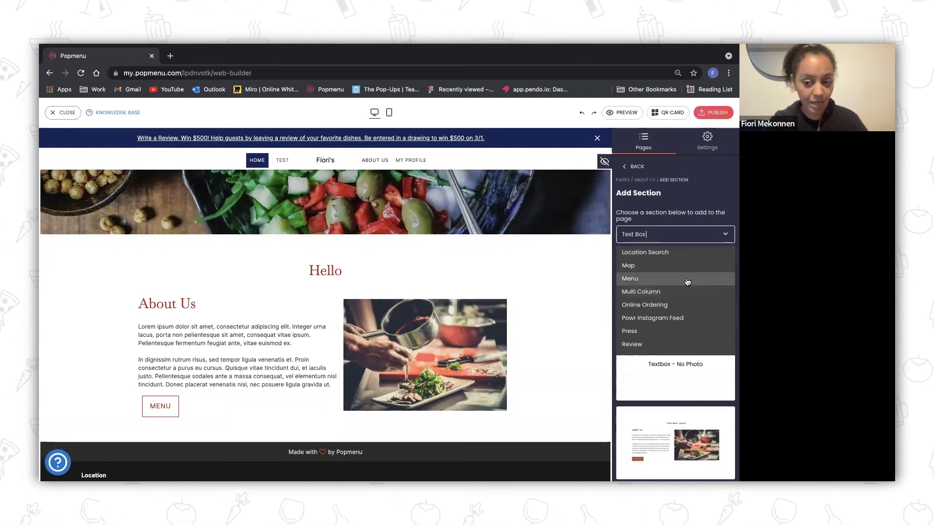
click(687, 281)
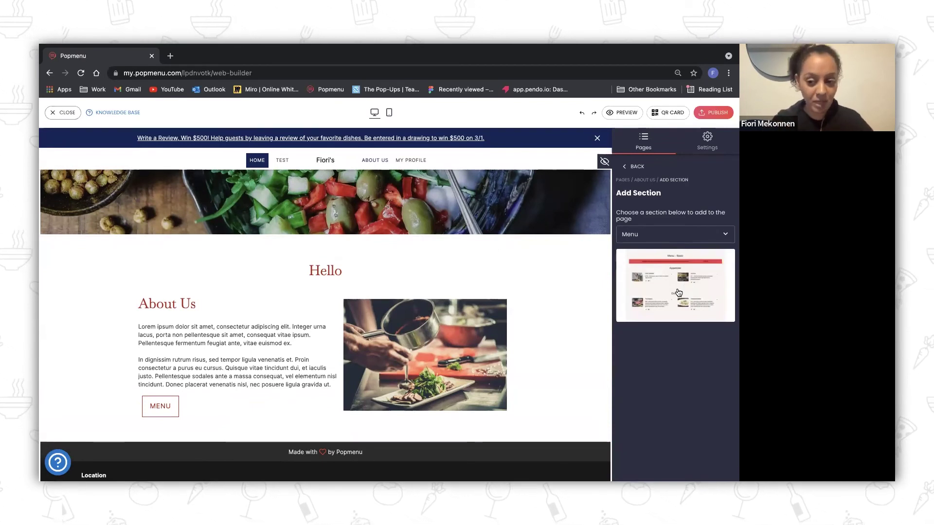
click(678, 294)
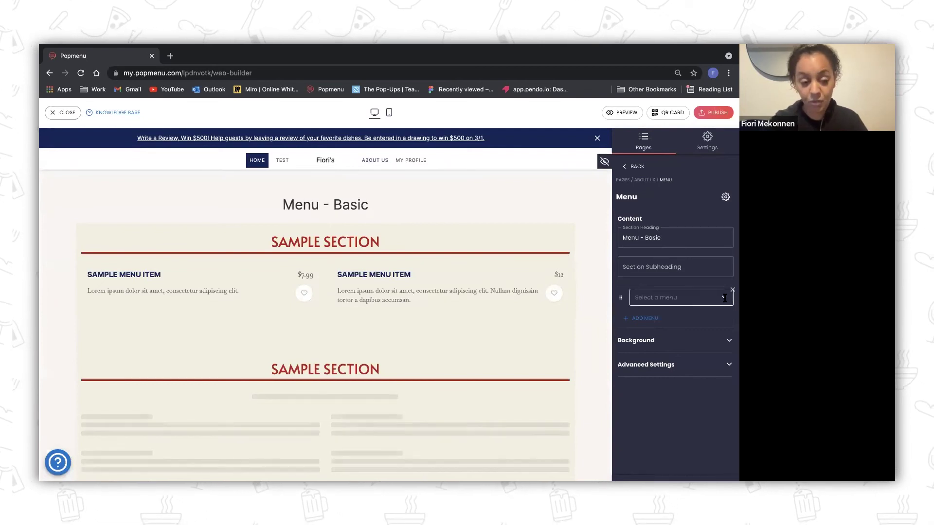
Leave the web builder to look at the menu item list, and reopen the About Us page in the web builder.
click(55, 113)
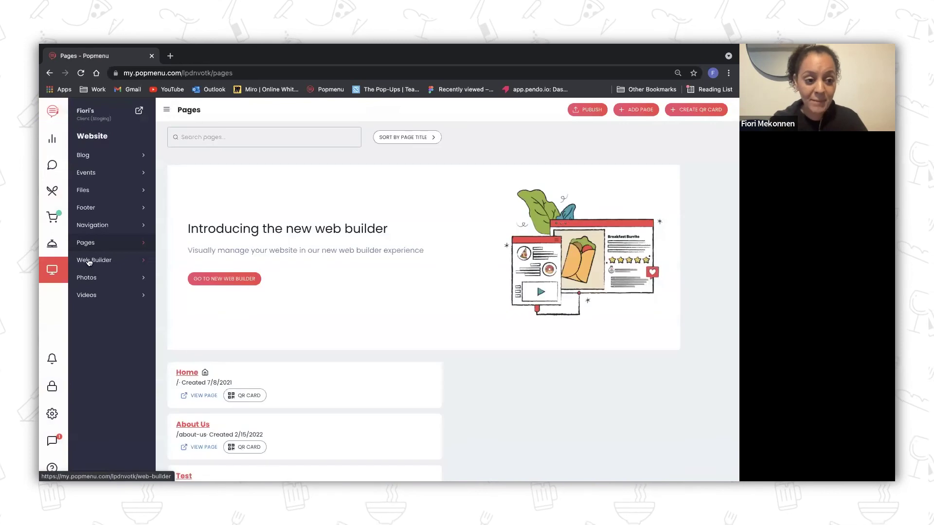
click(52, 191)
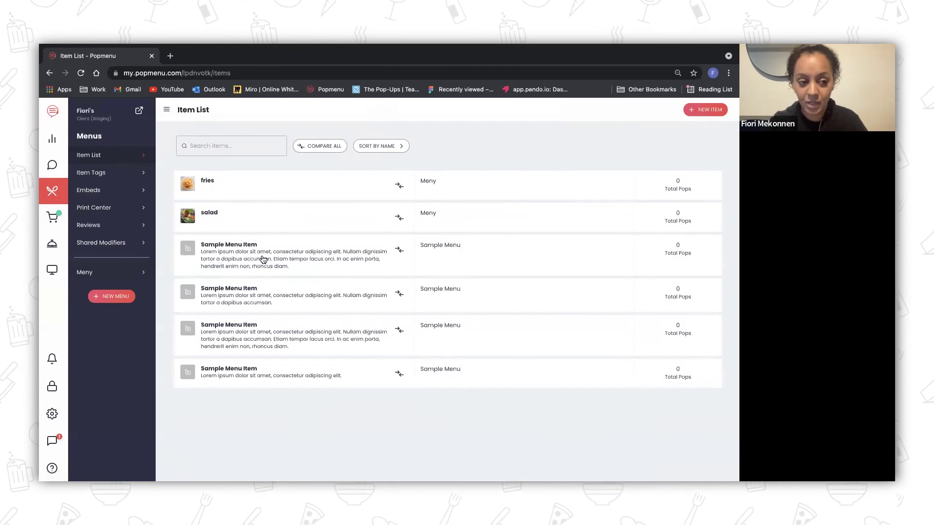
click(47, 271)
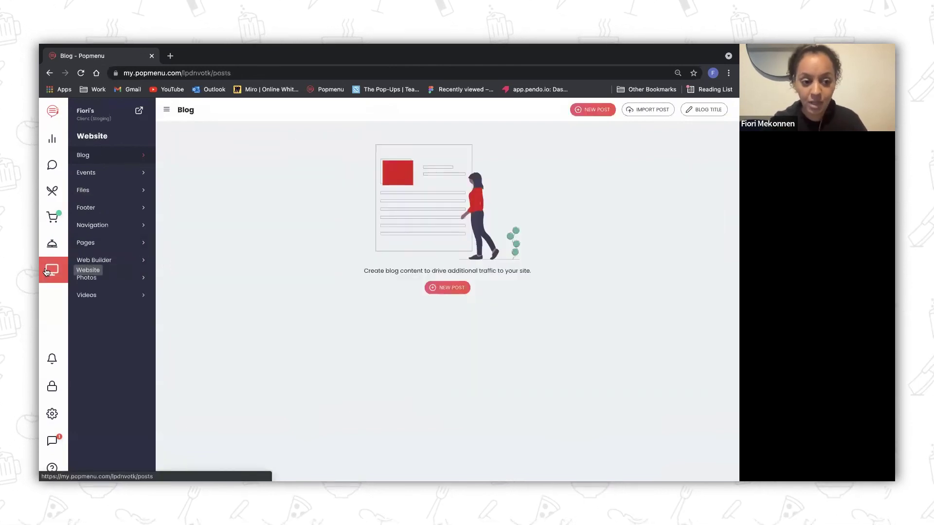
click(108, 261)
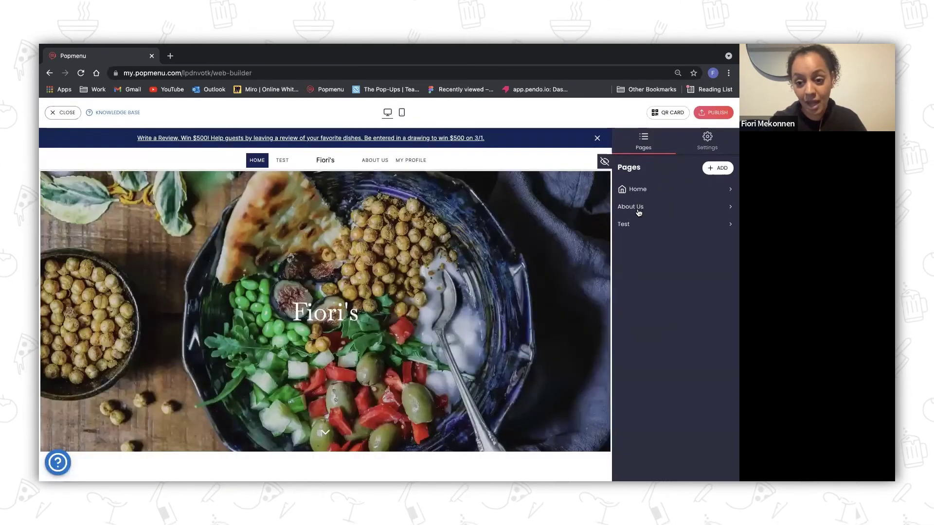
click(632, 206)
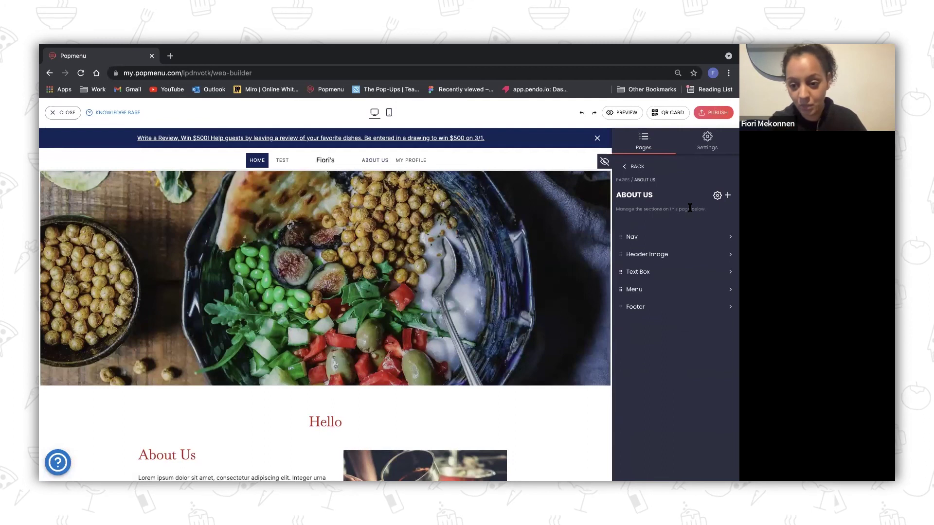
Add another Menu section with the basic layout to the About Us page and check which menus it can use.
click(727, 196)
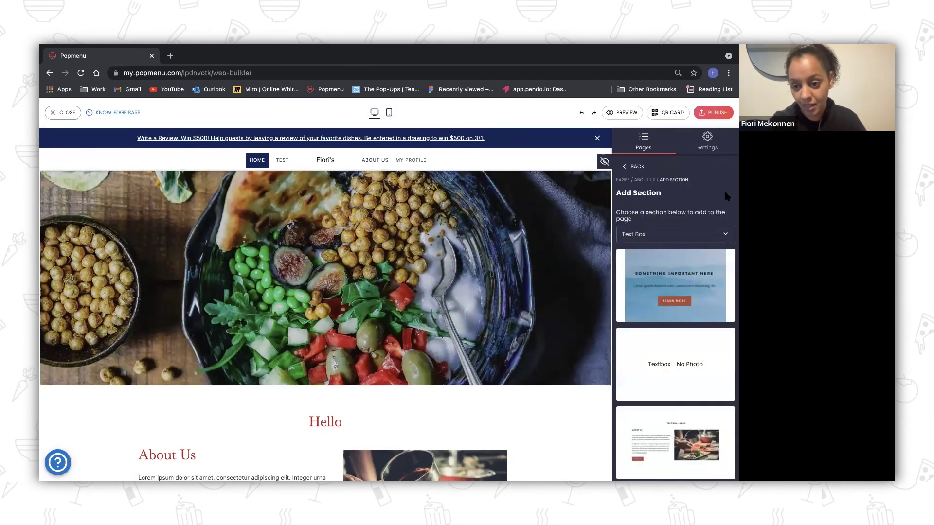
click(721, 234)
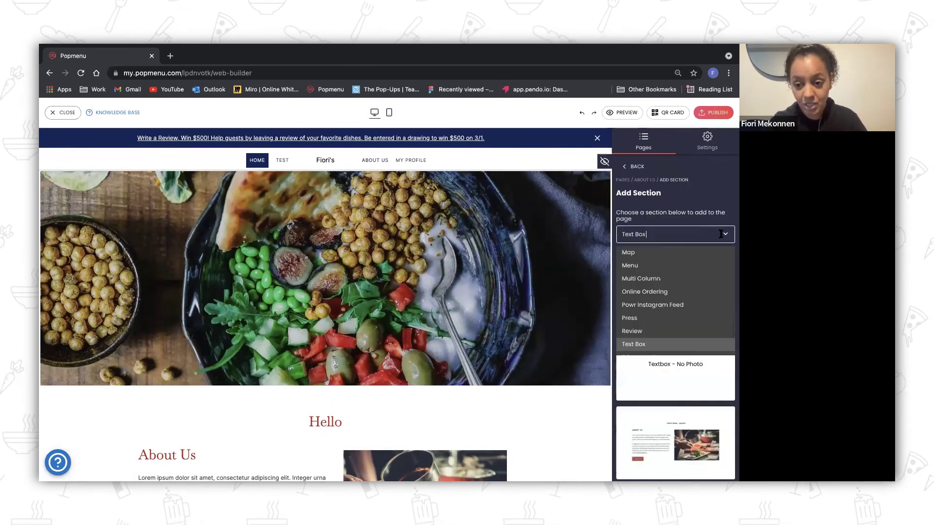
click(677, 265)
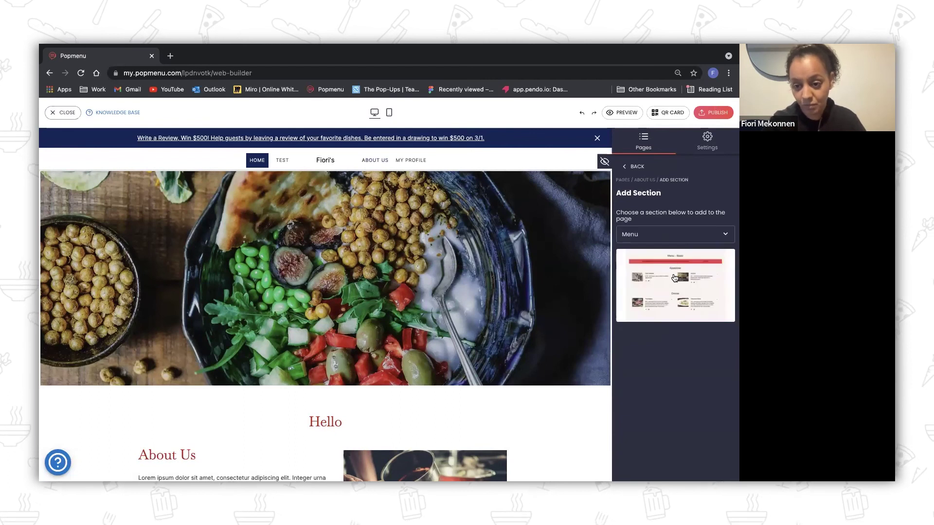
click(674, 278)
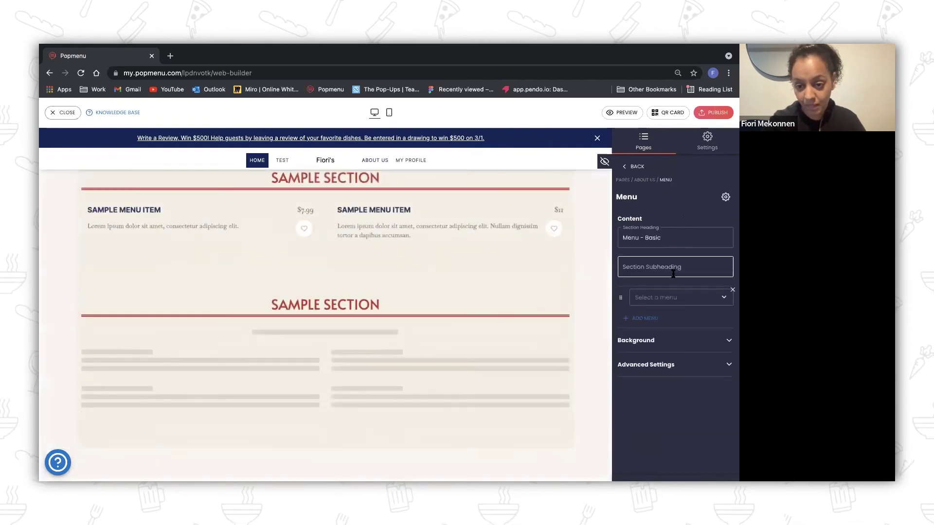
click(724, 296)
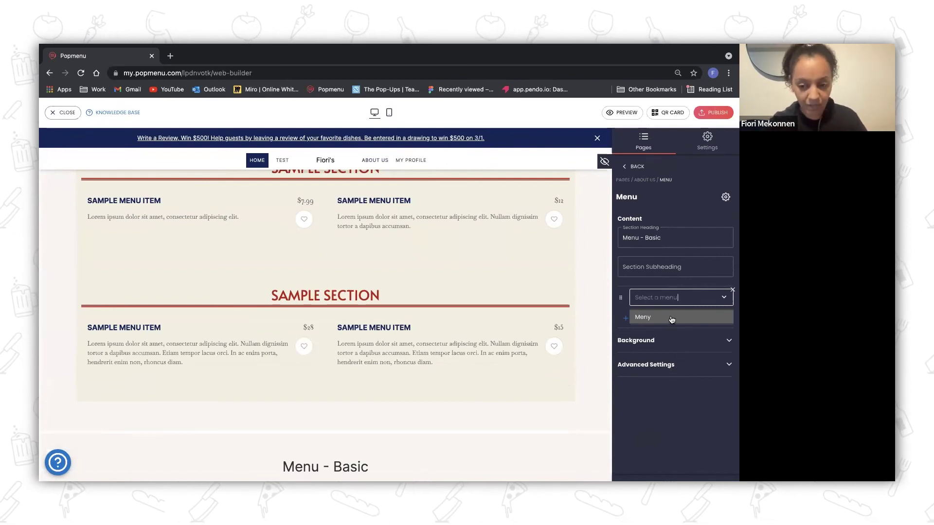
click(619, 284)
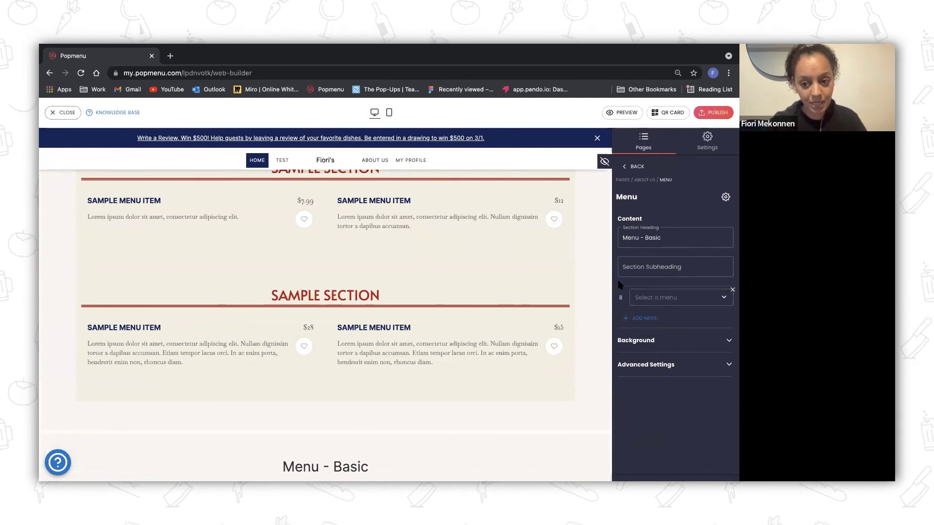
Add an Online Ordering section with the basic layout to the About Us page.
click(626, 168)
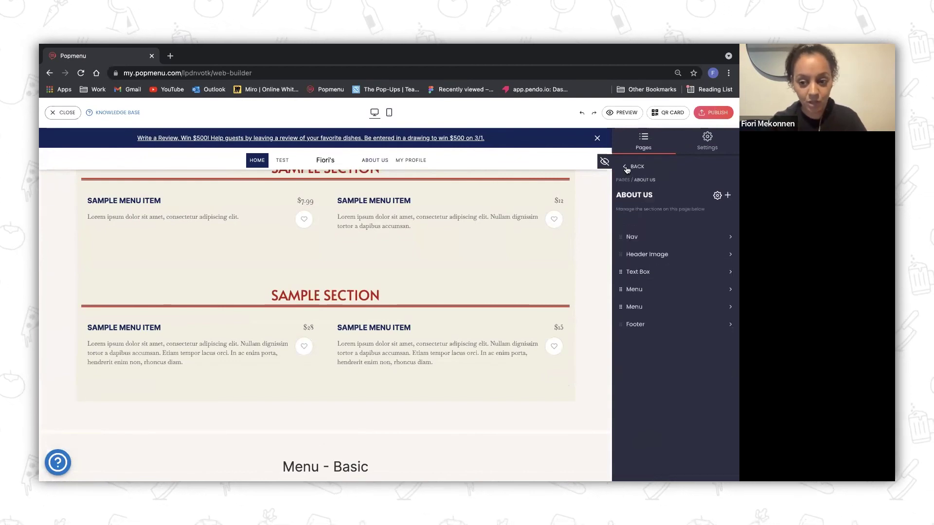
click(727, 196)
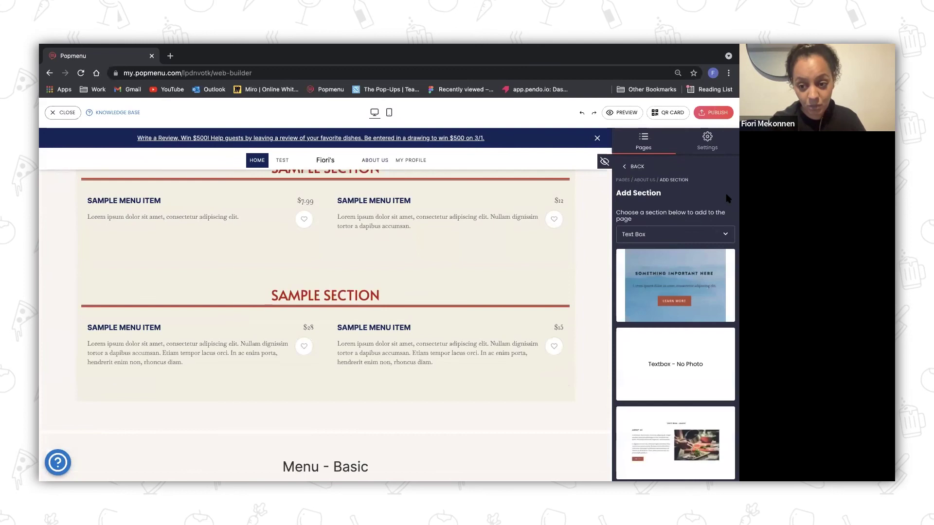
click(727, 234)
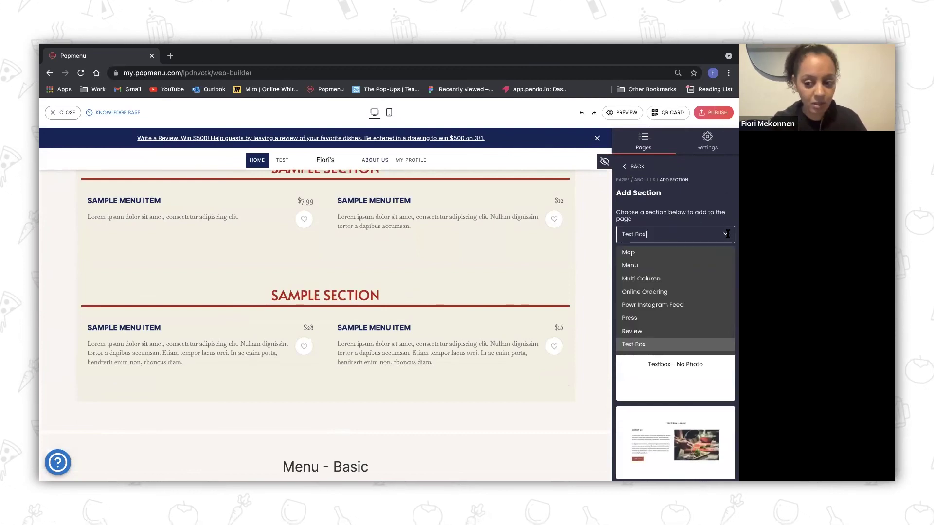
click(703, 290)
click(689, 287)
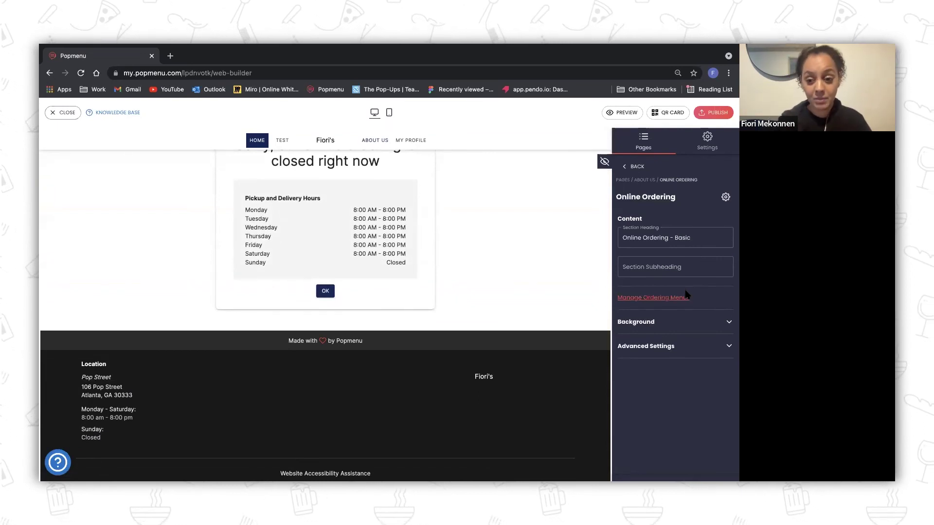
Return to the About Us section list and look over the whole page from header image to footer.
click(634, 167)
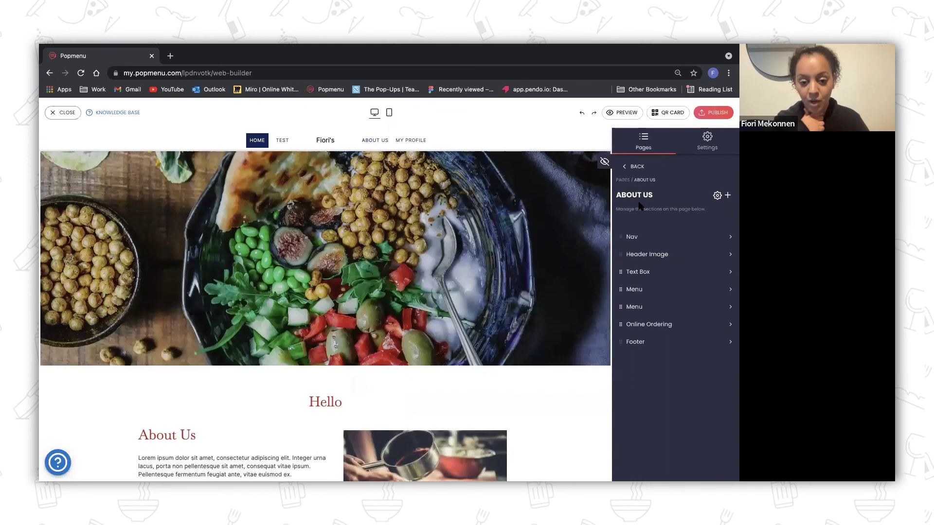
scroll(564, 351, down, 3)
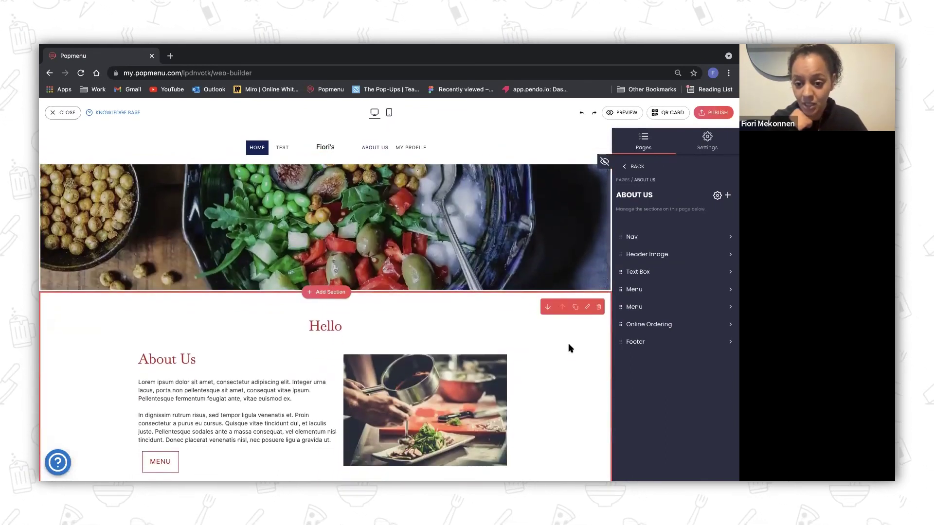
scroll(569, 343, down, 10)
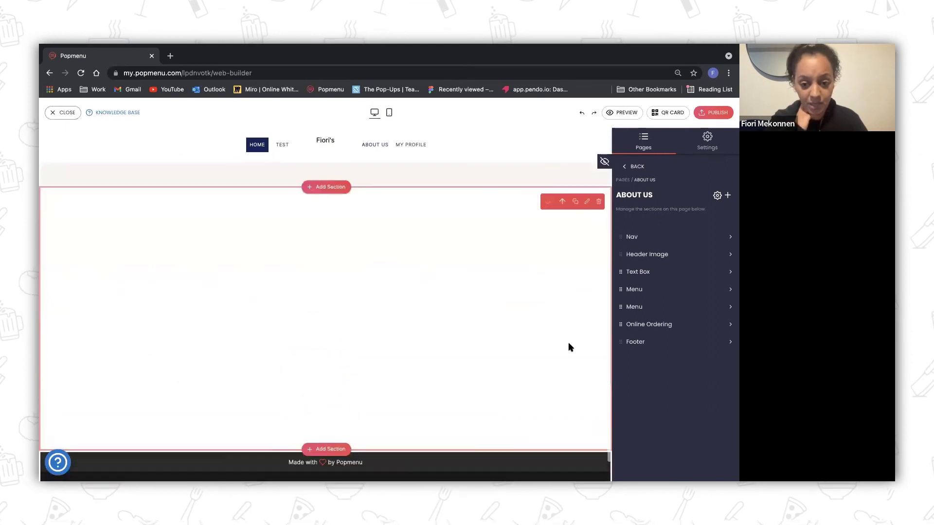
Delete the Online Ordering section from the About Us page, confirm the deletion, and return to the list of pages.
scroll(571, 335, up, 7)
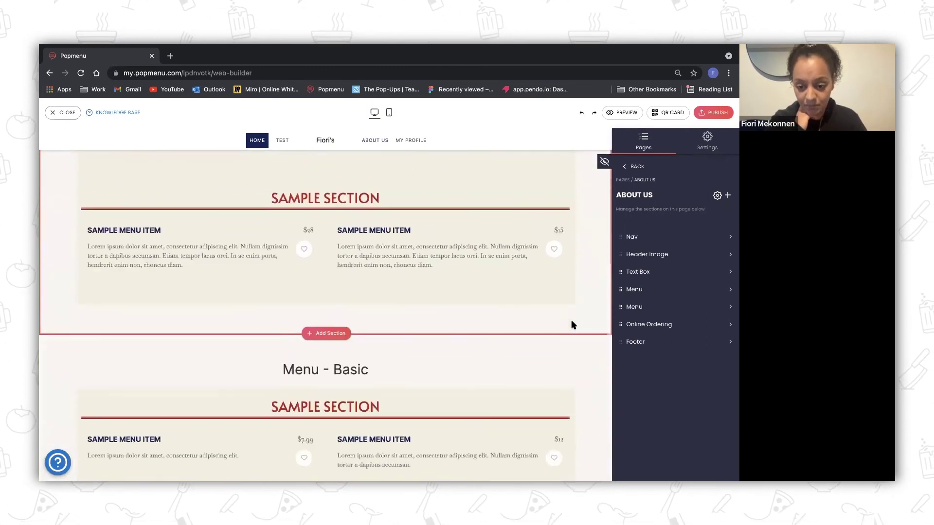
scroll(572, 325, down, 5)
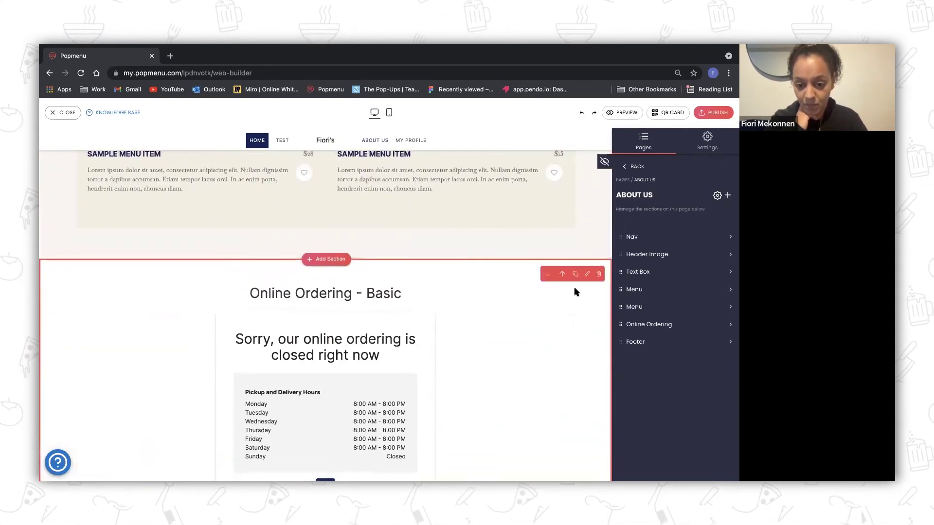
scroll(575, 292, down, 1)
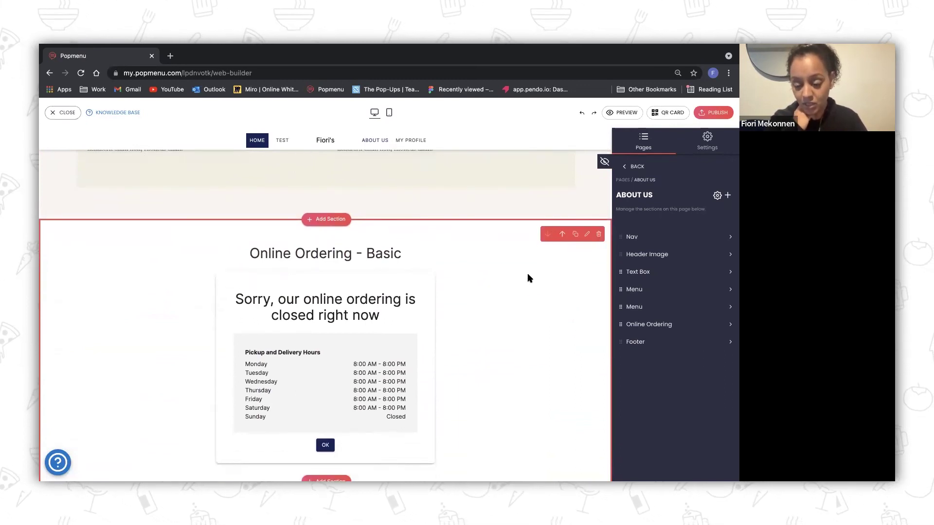
click(600, 236)
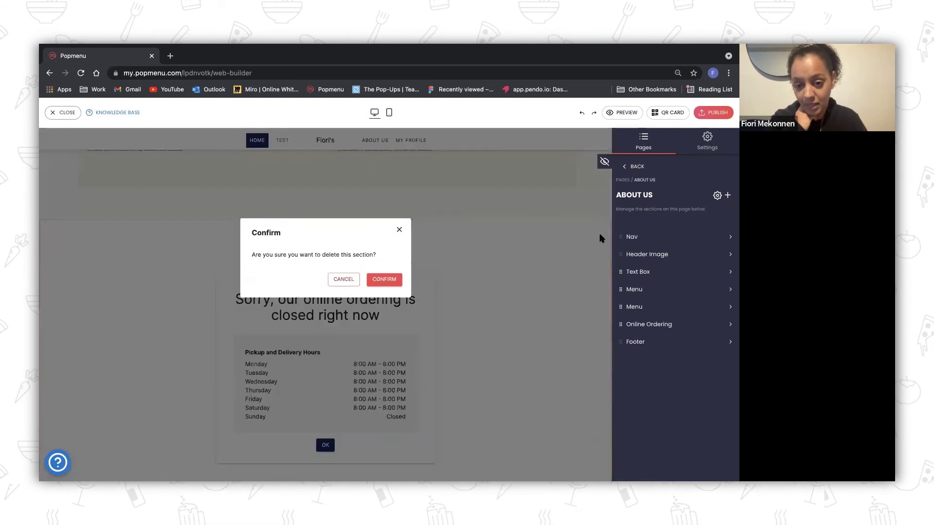
click(374, 280)
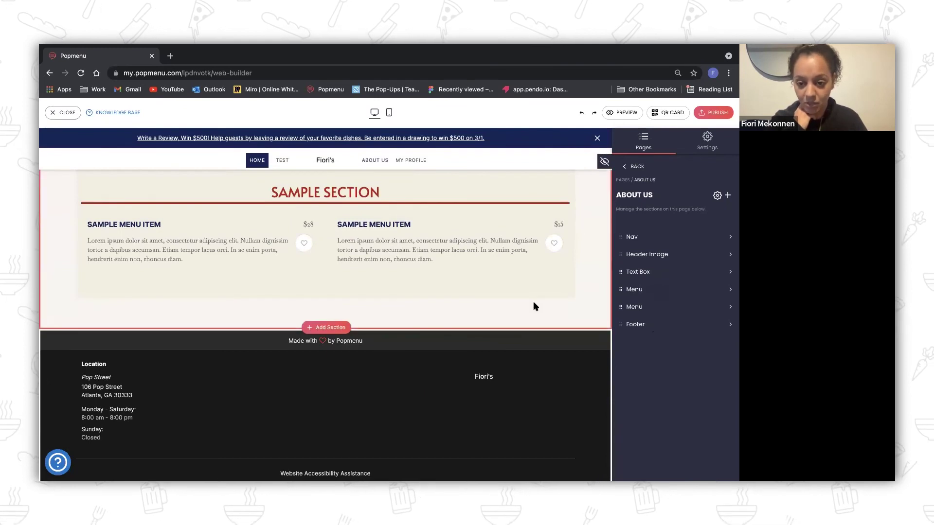
click(622, 180)
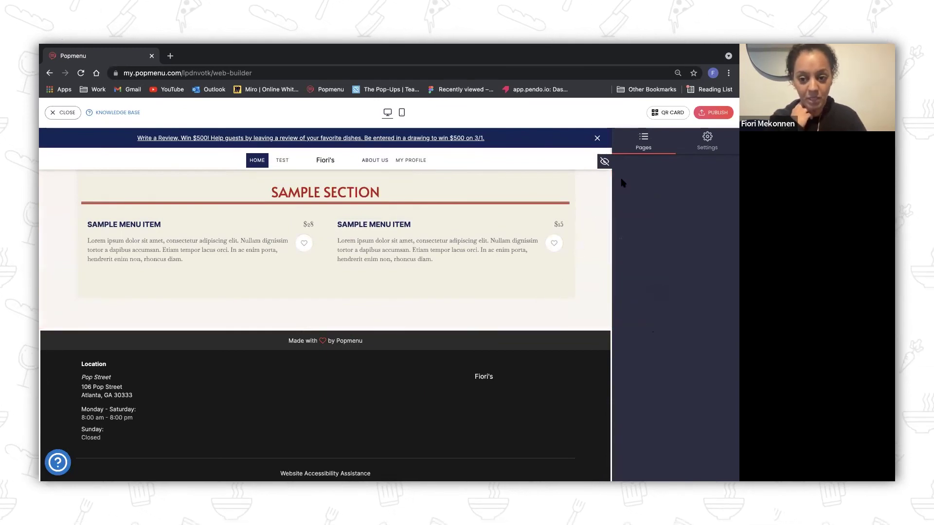